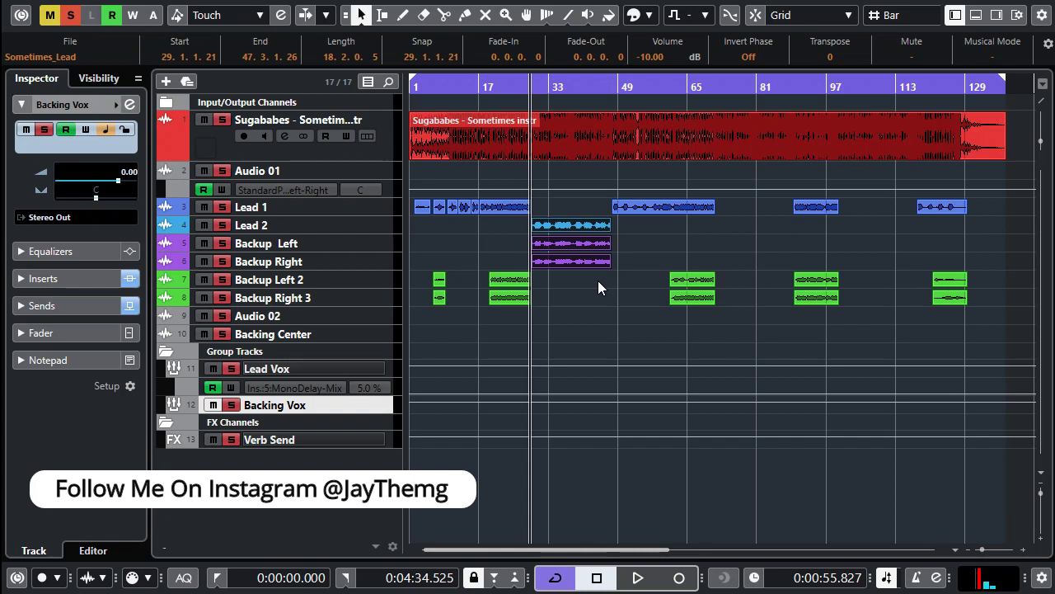
- Place the playhead at about 0:00.312, just before the instrumental's first transient near the start of the project
left_click(594, 357)
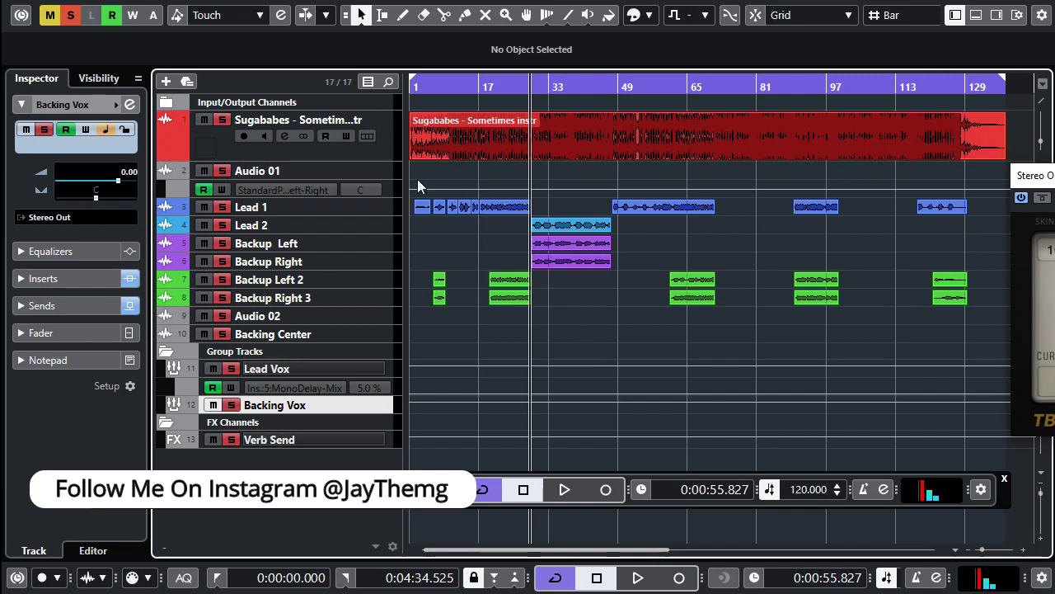
key("Home")
key("h")
key("h")
key("h")
key("h")
key("h")
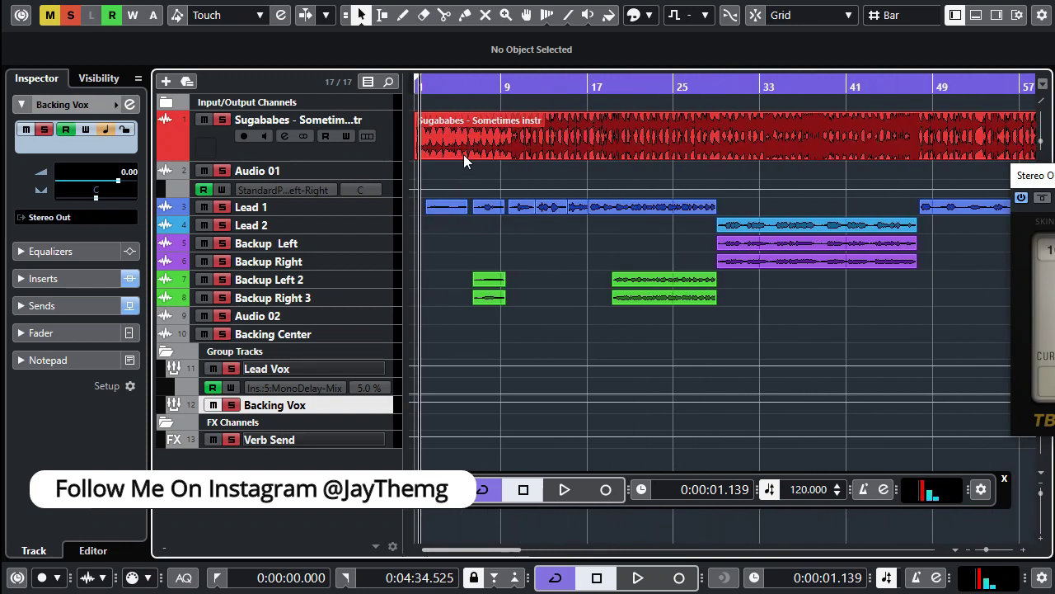
key("h")
key("h")
key("h")
left_click(496, 148)
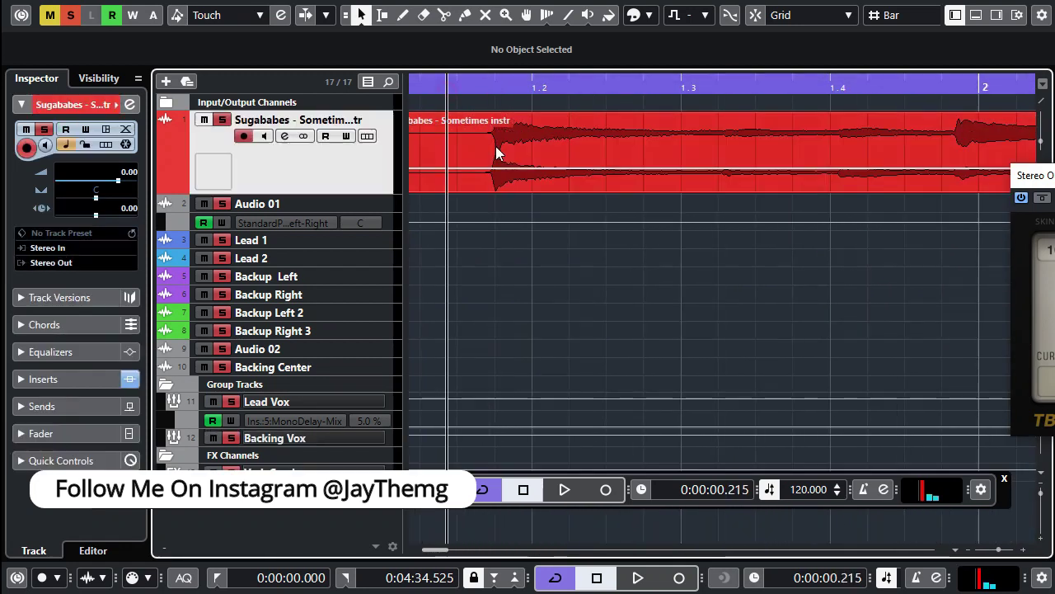
left_click(476, 87)
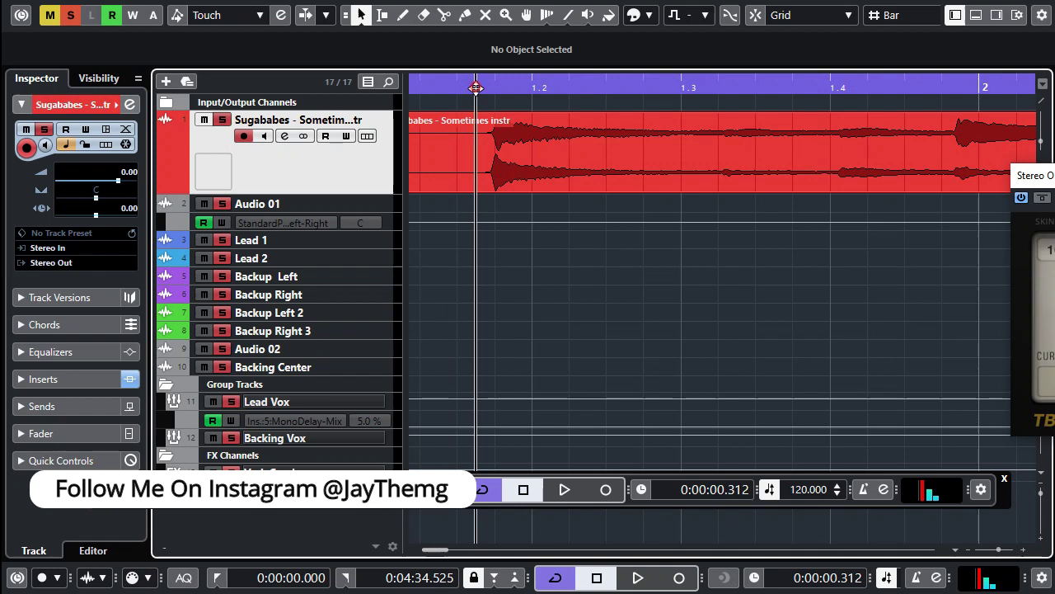
key("h")
key("h")
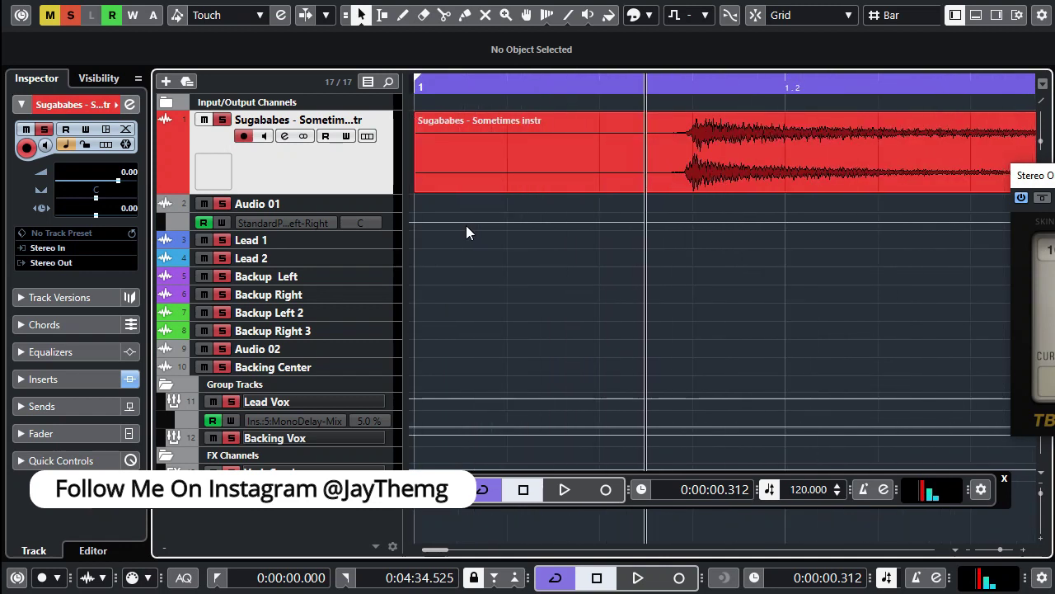
- Trim the silence from the beginning of the instrumental event up to its first transient and put the playhead there
left_click(427, 187)
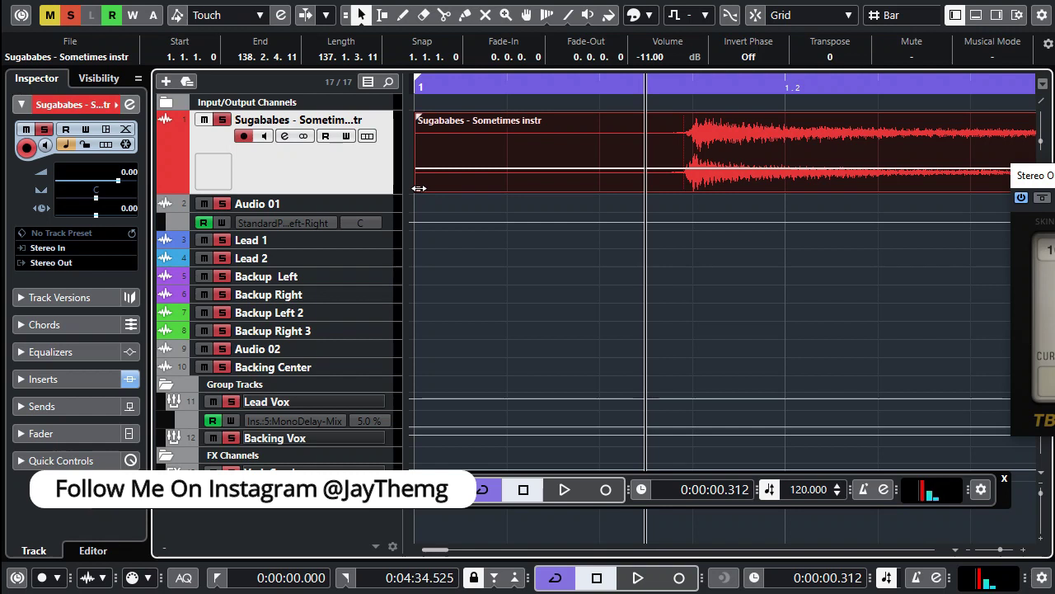
left_click_drag(419, 188, 687, 190)
left_click_drag(681, 92, 667, 151)
- Select all instrumental and vocal events and move them together so the instrumental starts at 1.1.1.0
key("g")
key("g")
key("g")
key("g")
key("g")
key("g")
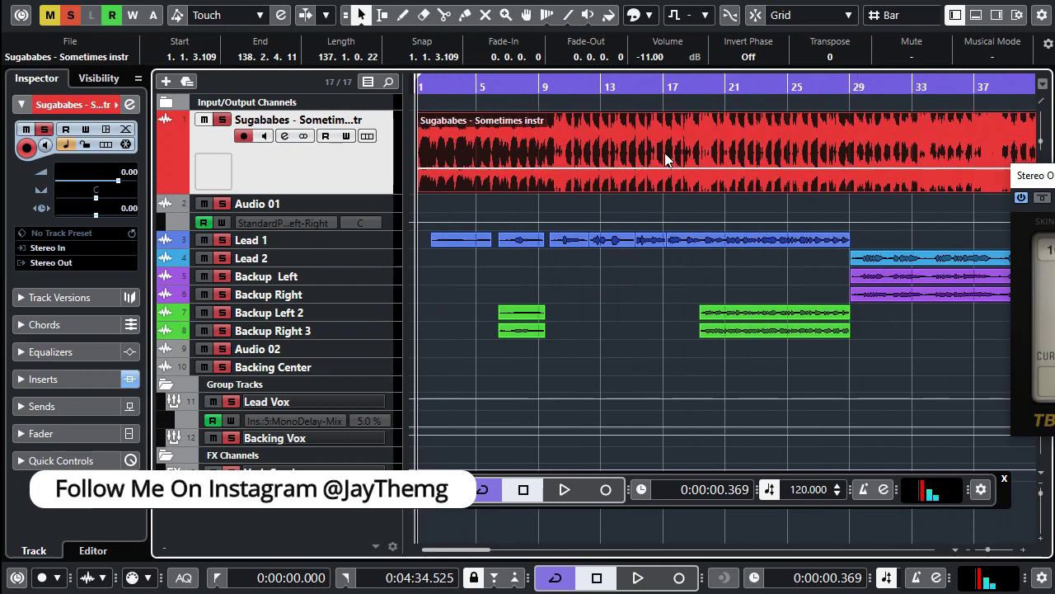
key("g")
key("g")
left_click_drag(756, 134, 362, 357)
left_click_drag(613, 151, 498, 160)
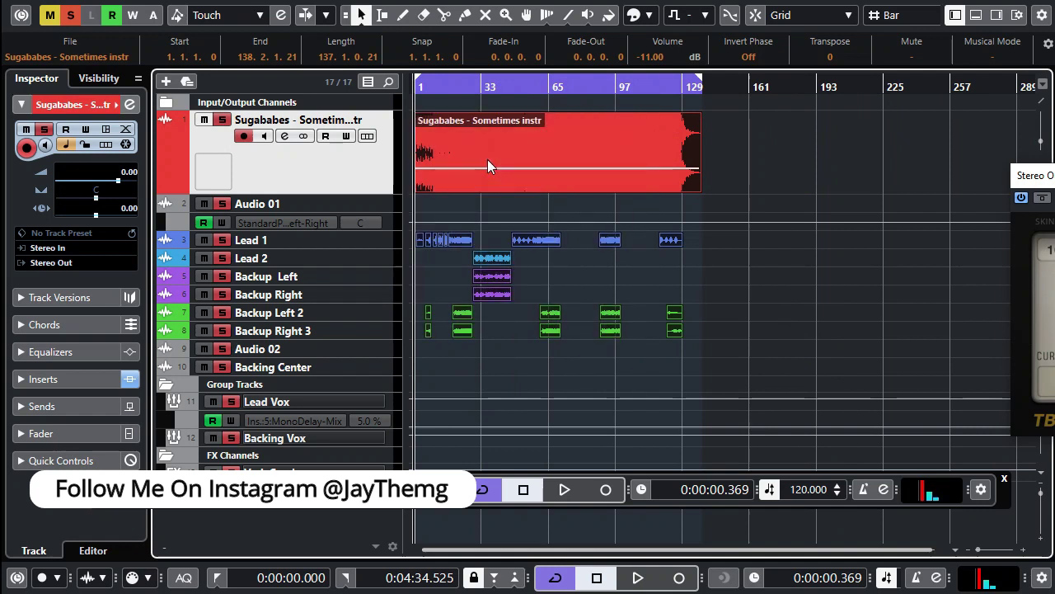
- Switch the Audio 01 track from musical to linear time base
key("h")
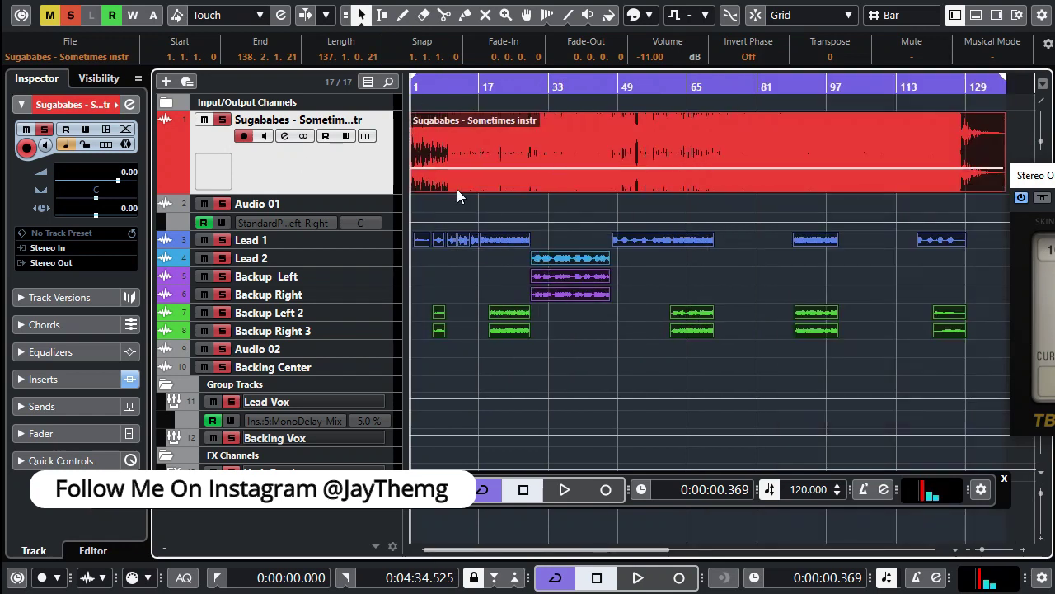
left_click(351, 178)
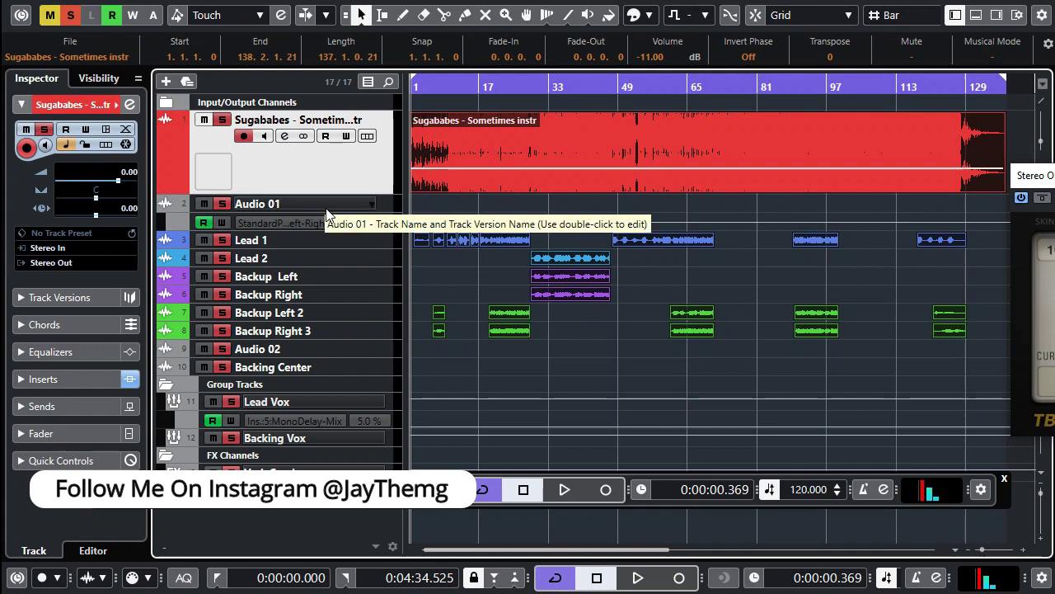
left_click(327, 208)
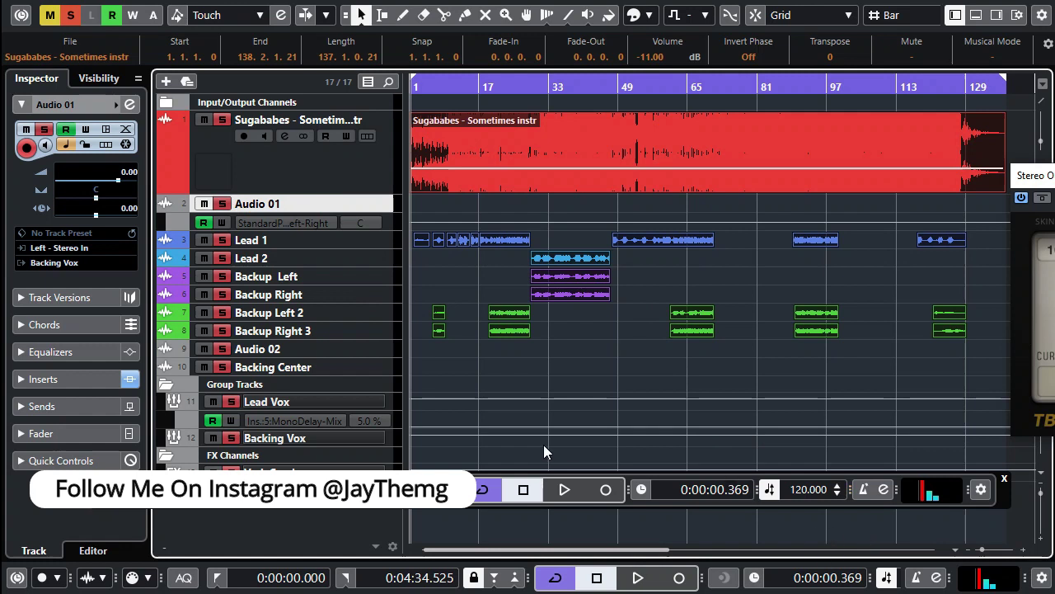
left_click(65, 144)
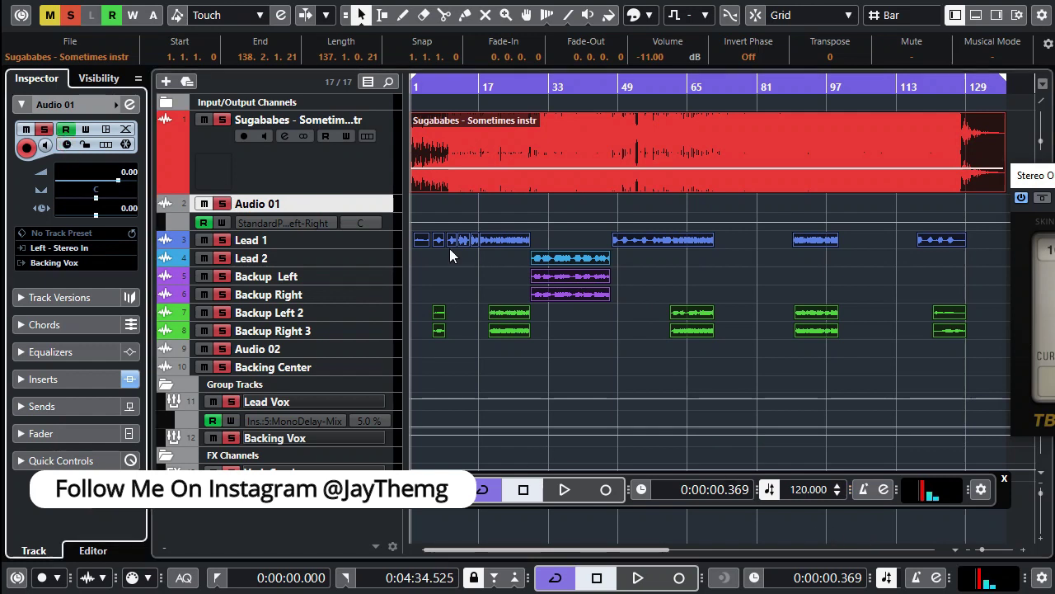
- Set the instrumental, lead, backup and Backing Center tracks to linear time base and reduce the instrumental track's height
left_click(342, 165)
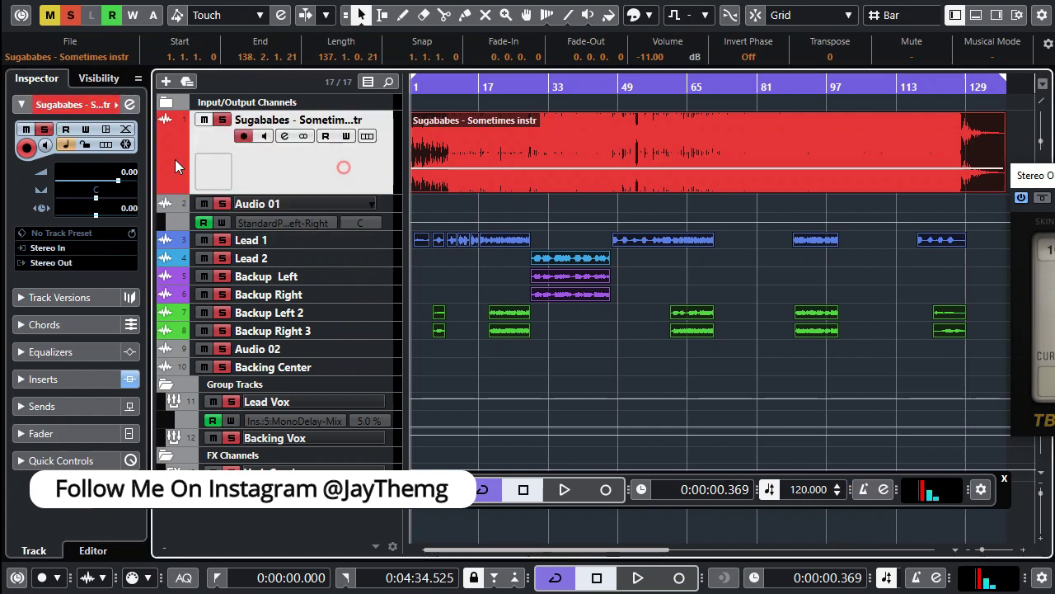
left_click(302, 240)
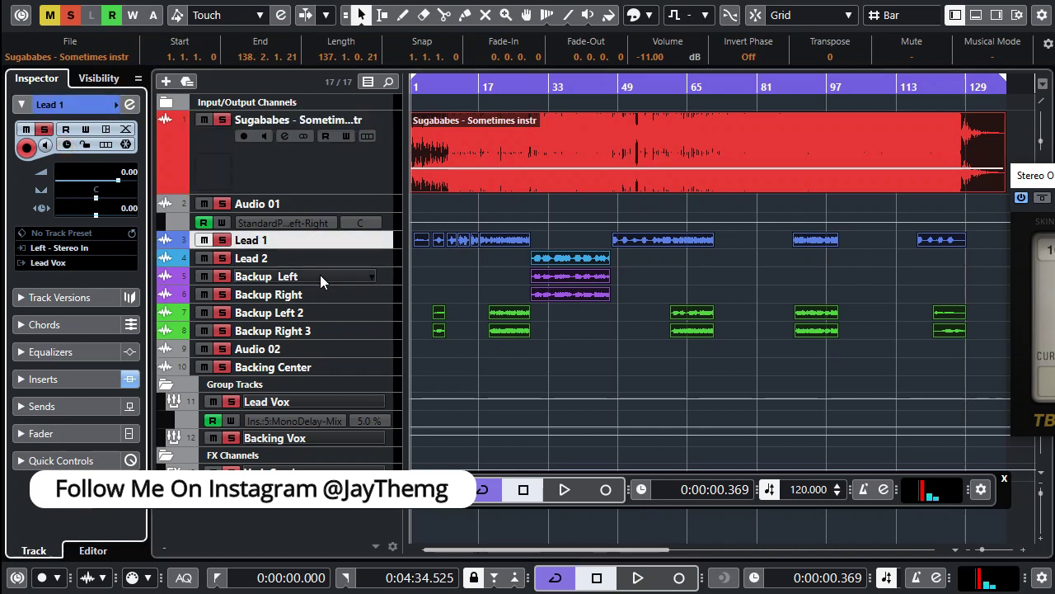
left_click(321, 259)
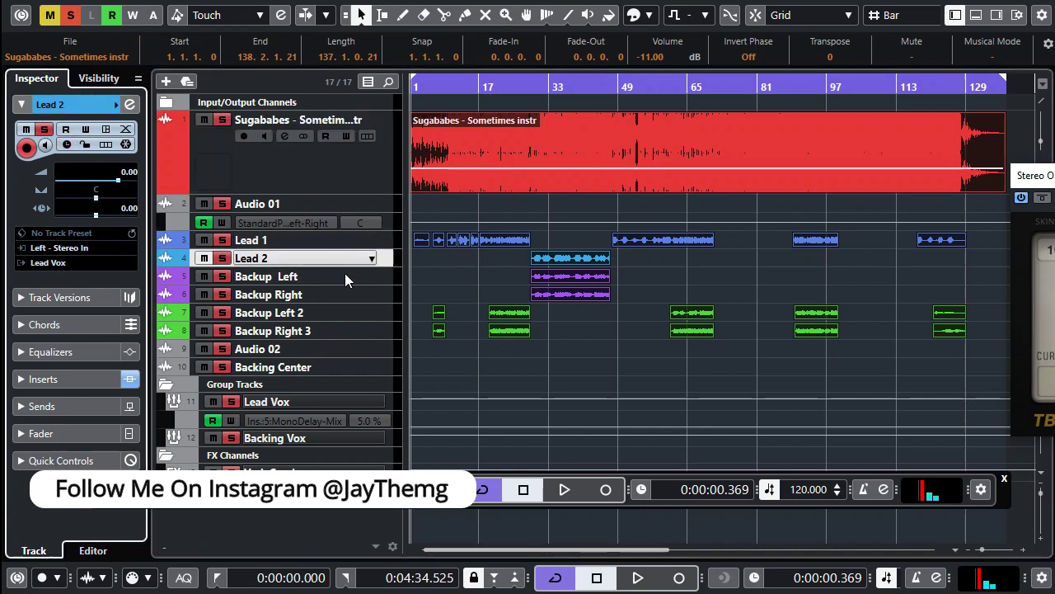
left_click(346, 276)
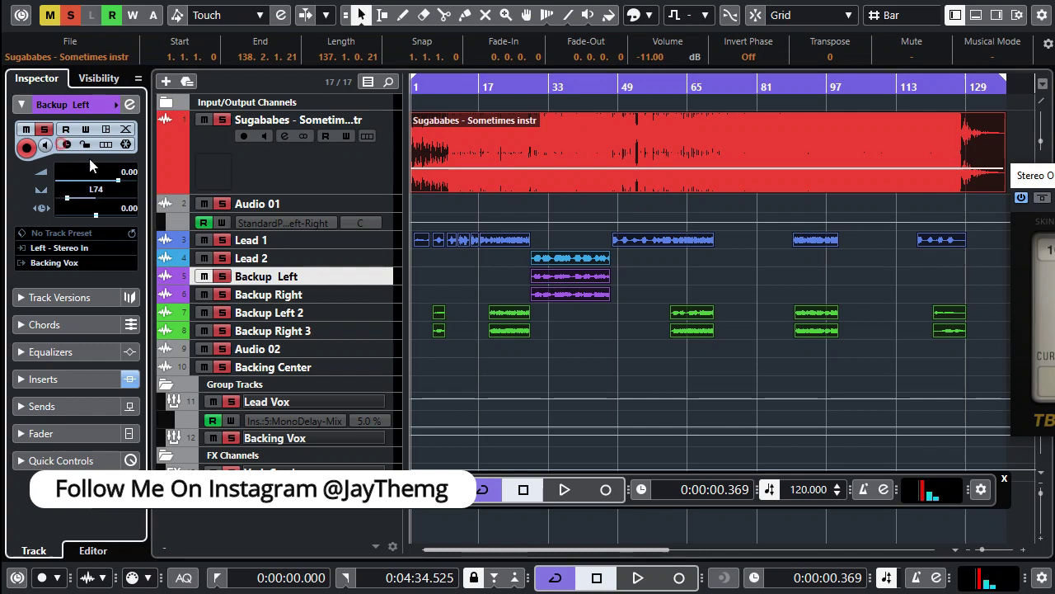
left_click(321, 294)
left_click(321, 367)
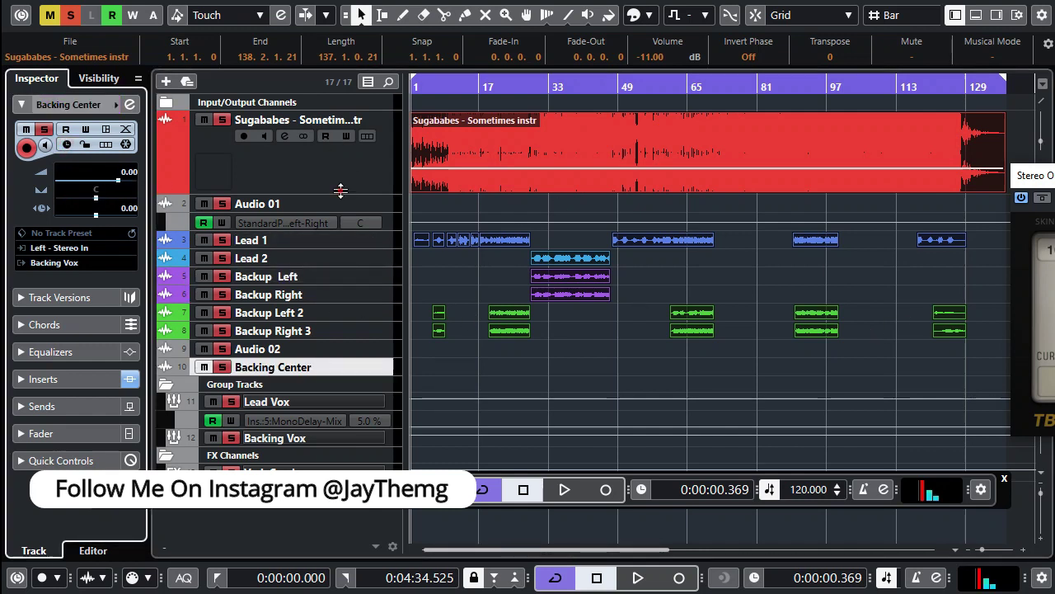
left_click_drag(340, 190, 348, 164)
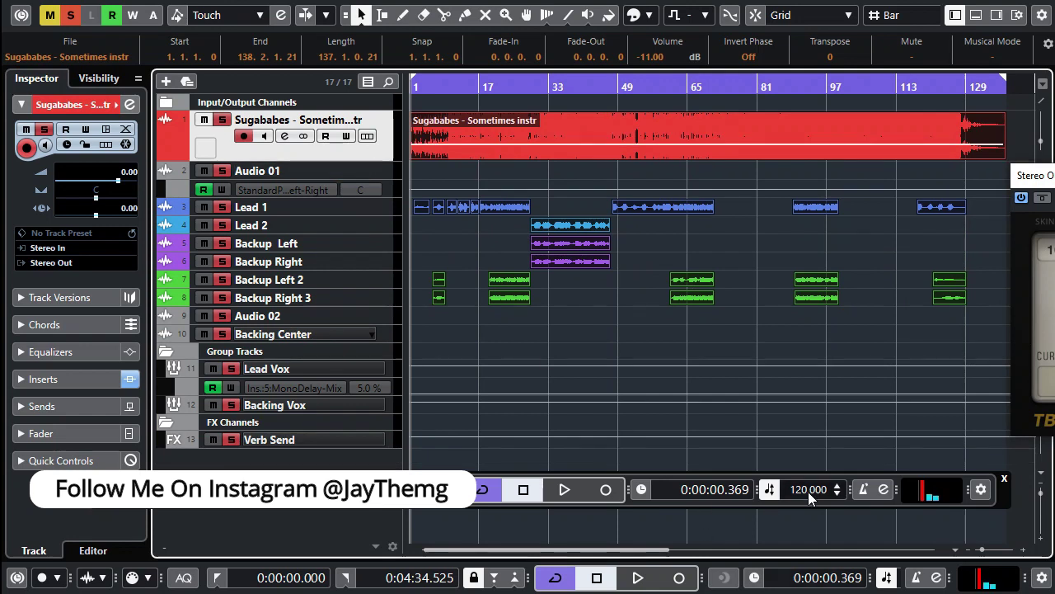
- Keep the grid type at Bar and set the project tempo to 155 BPM
left_click(895, 18)
left_click(915, 37)
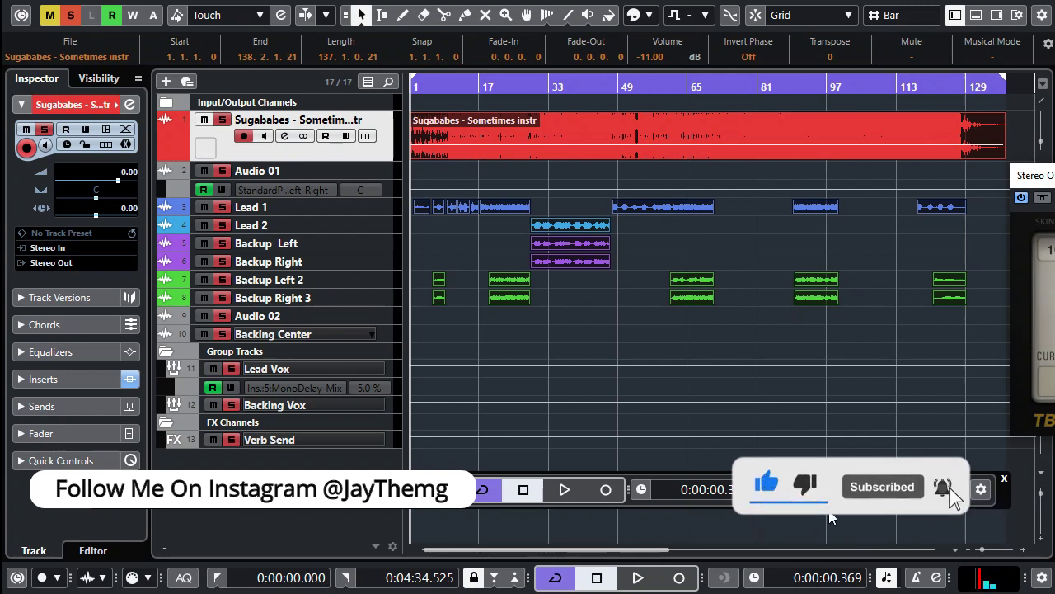
key("Return")
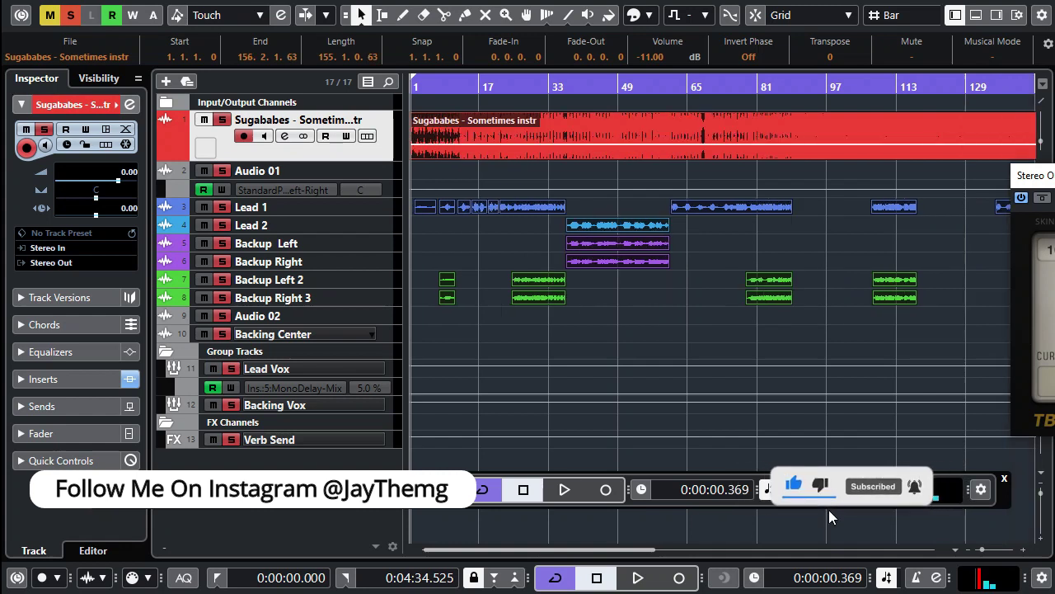
- Examine how the instrumental's transients line up with the bar grid around bar 36
left_click(564, 83)
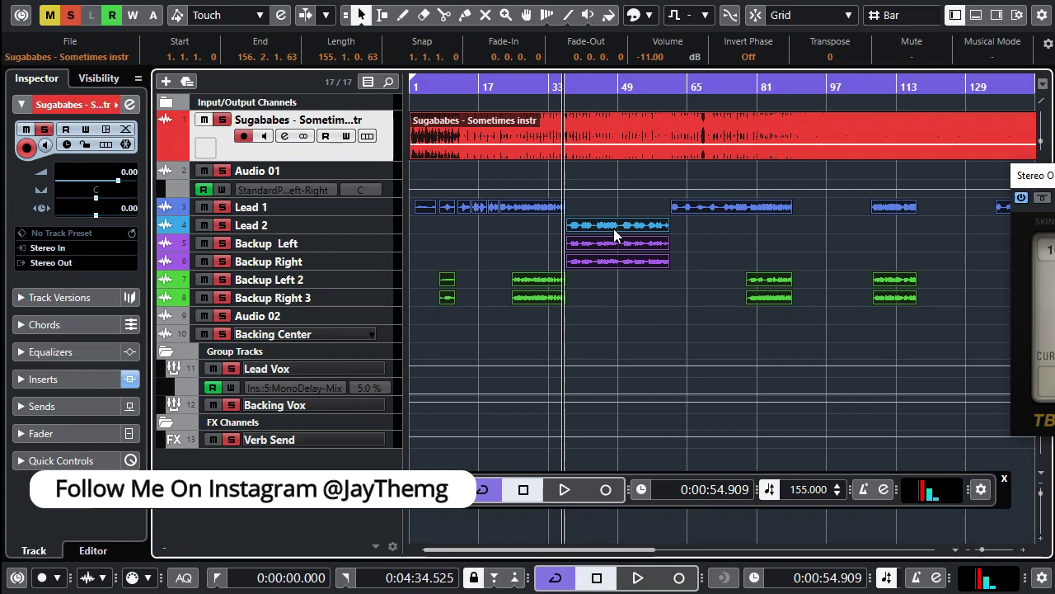
key("h")
key("h")
key("h")
key("h")
key("h")
key("h")
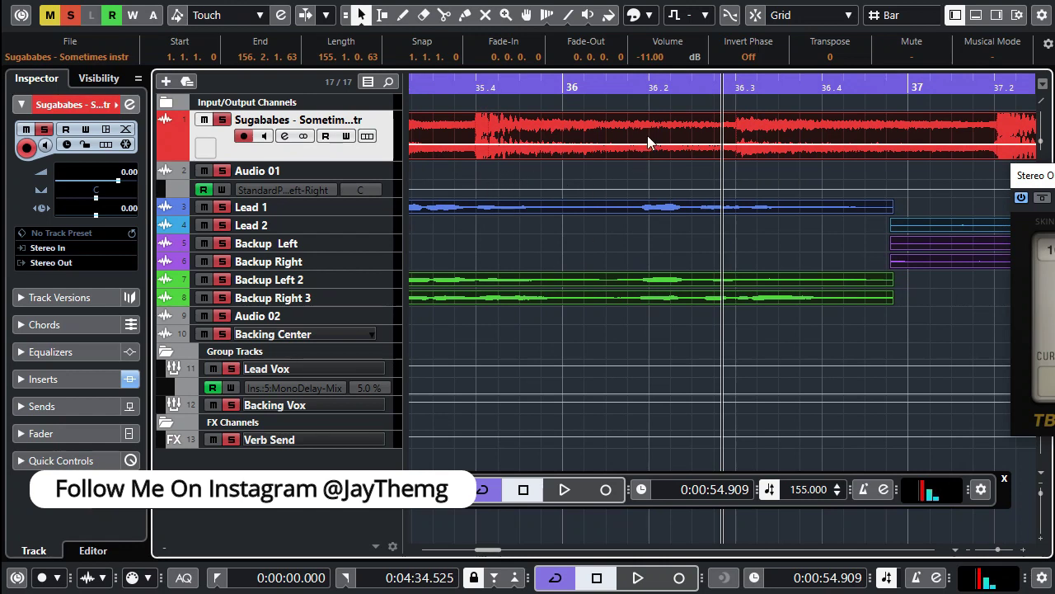
key("h")
key("h")
key("h")
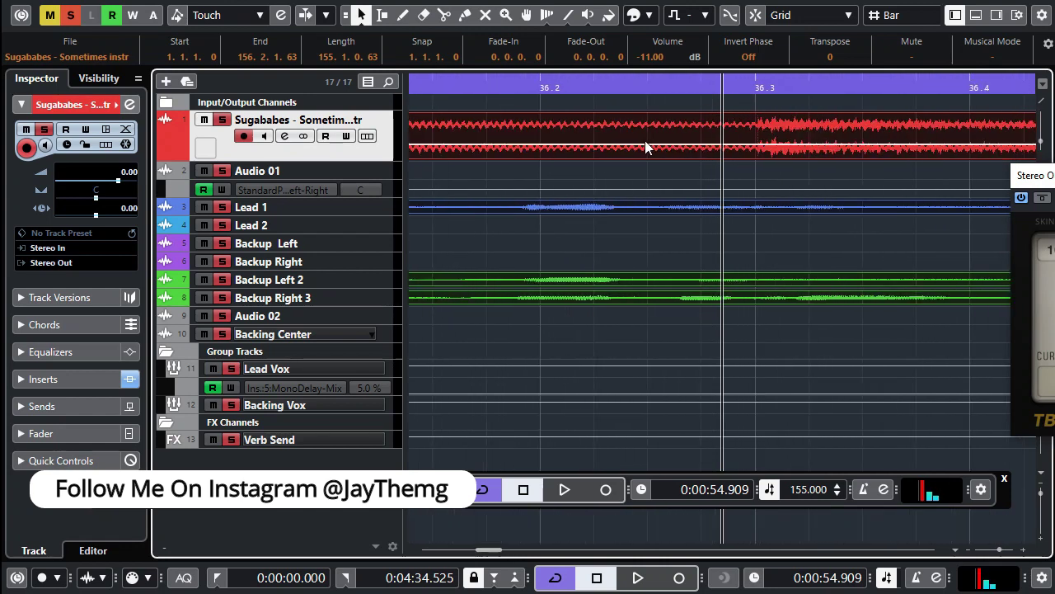
key("g")
key("g")
key("g")
key("g")
key("g")
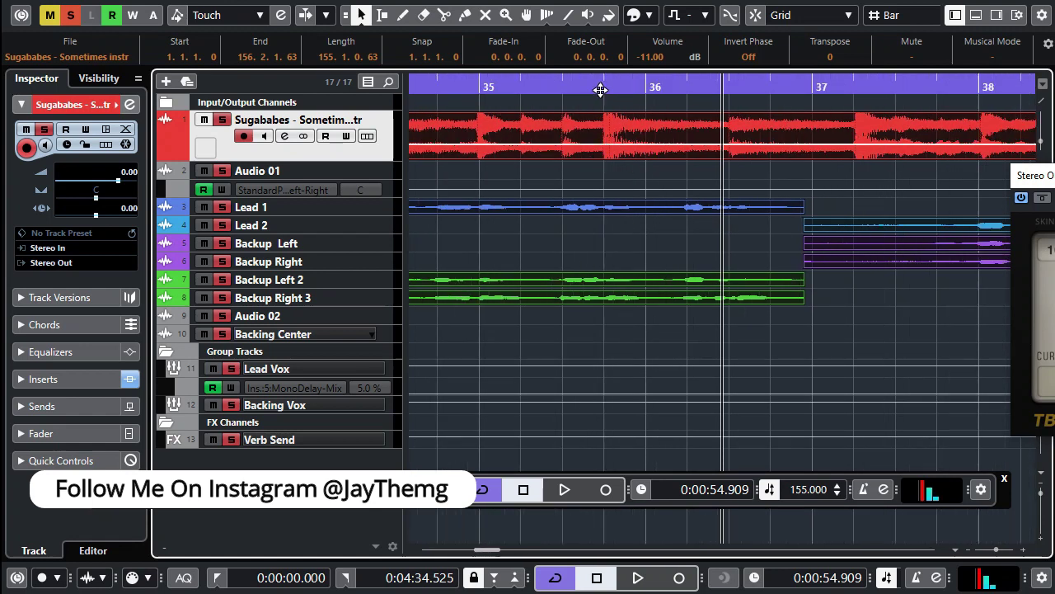
key("g")
key("g")
key("g")
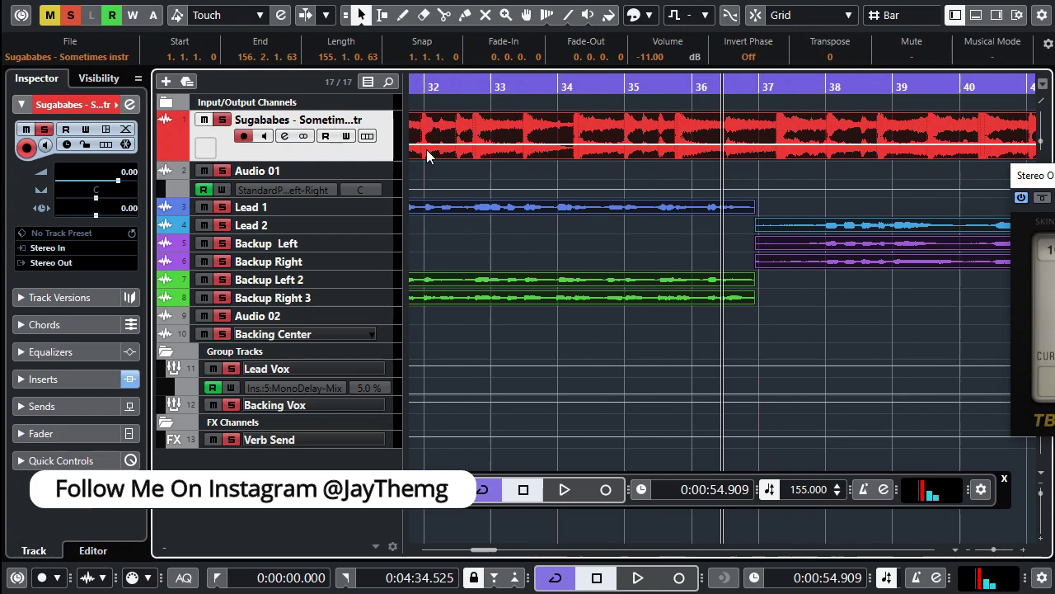
key("h")
key("h")
key("h")
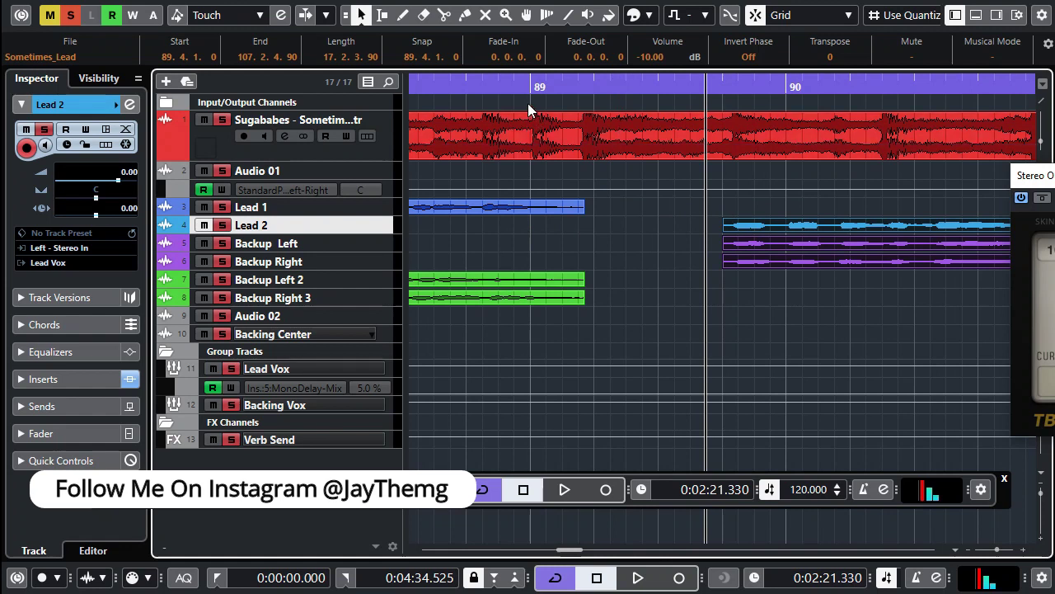
- Examine how the copied Lead 2 and backup events are placed against the instrumental around bar 89
left_click(531, 89)
left_click_drag(540, 96, 714, 98)
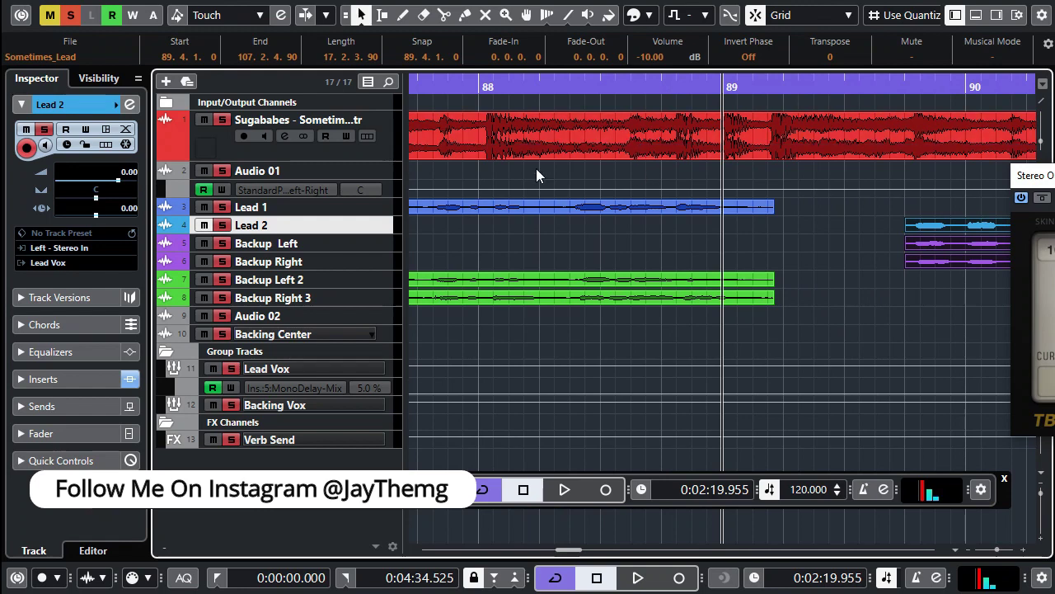
key("h")
key("h")
key("h")
key("h")
key("h")
key("h")
key("h")
key("h")
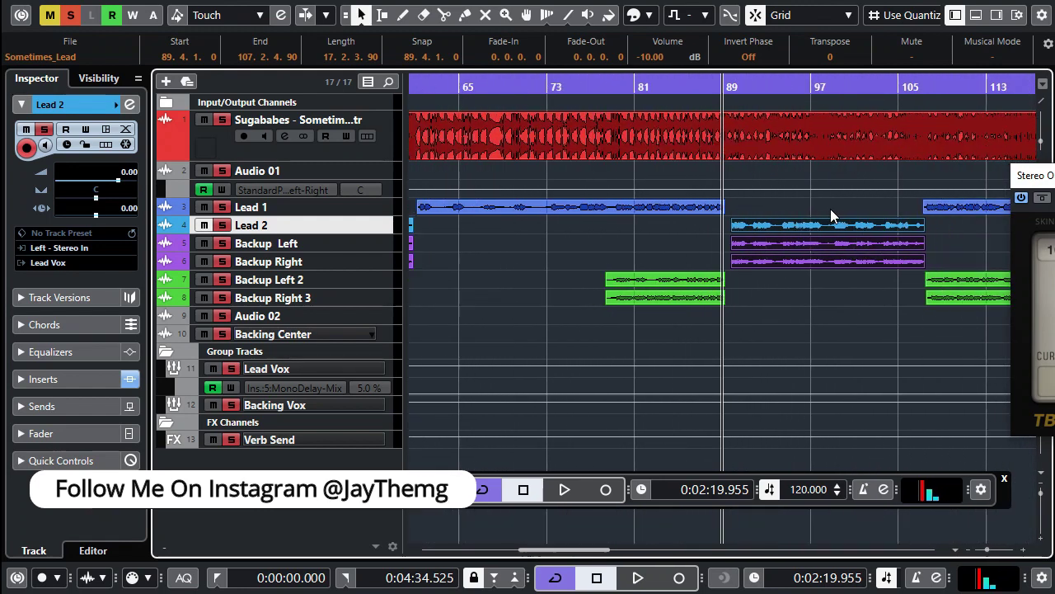
key("h")
key("h")
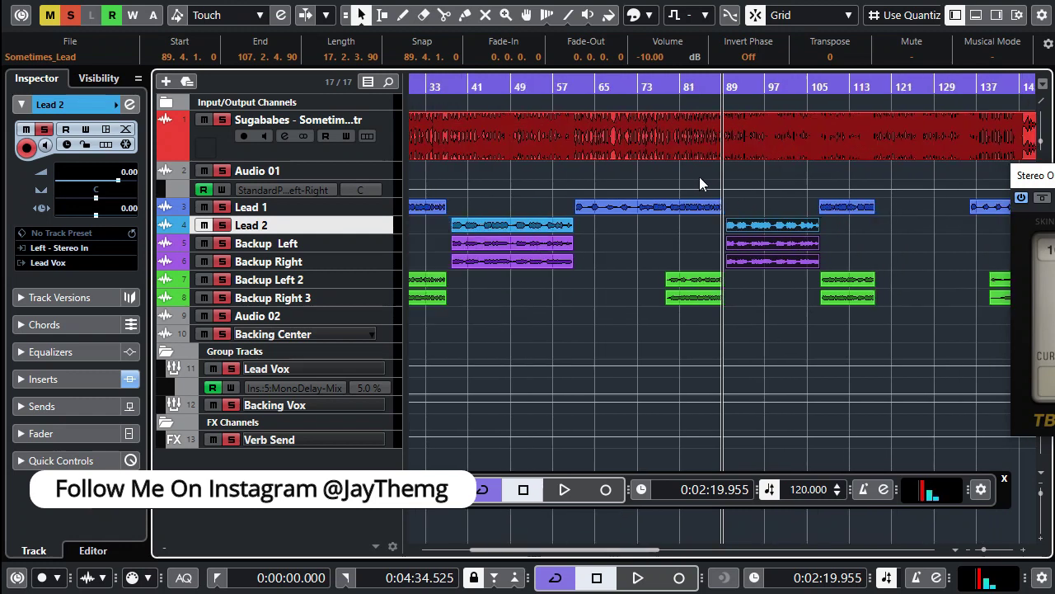
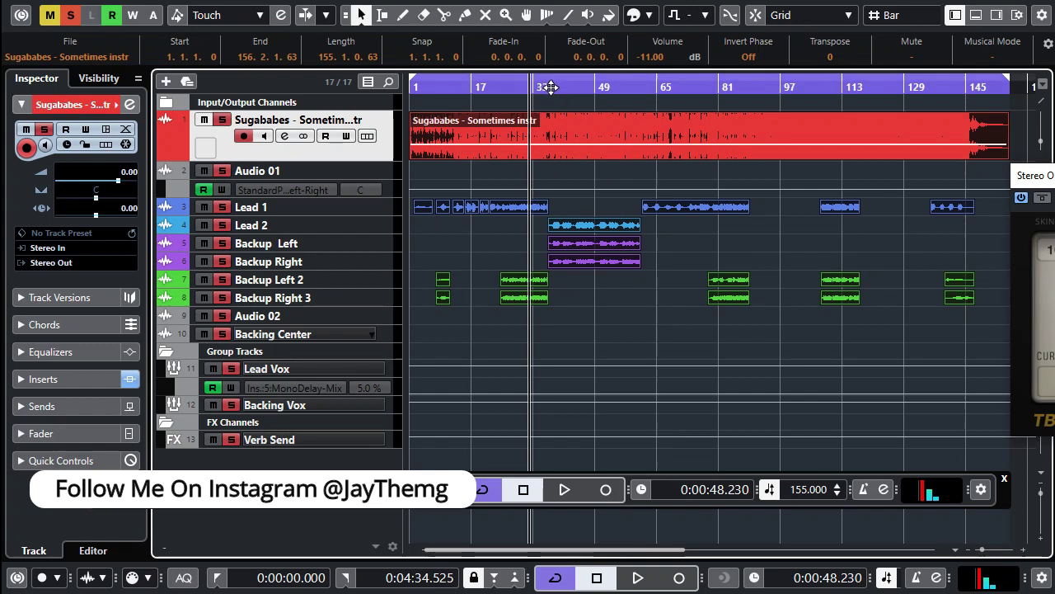
- Select the Lead 2, Backup Left and Backup Right events that start just before bar 37
scroll(547, 169, "up", 10)
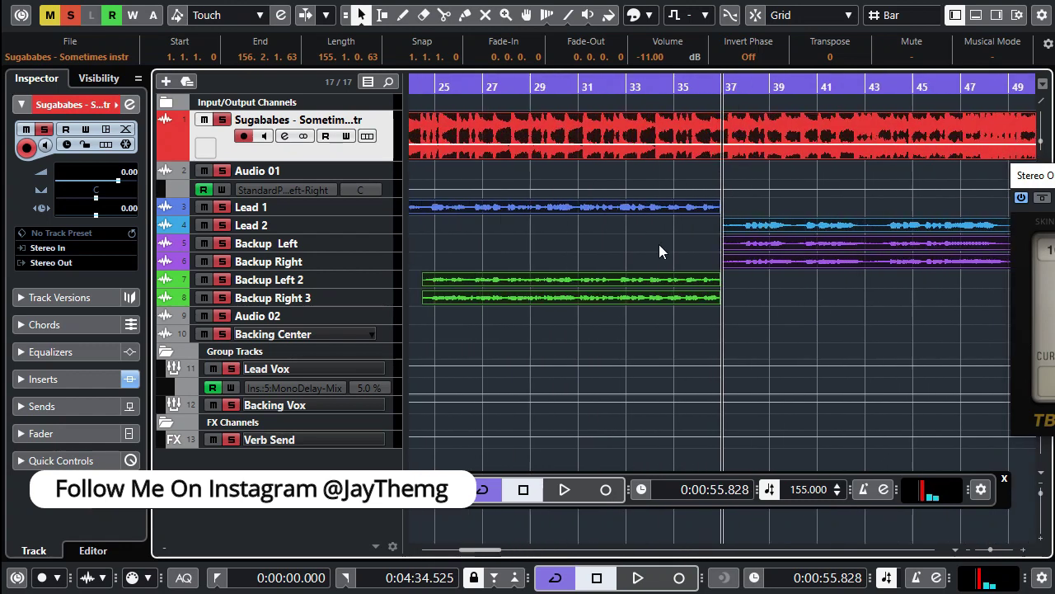
left_click(776, 212)
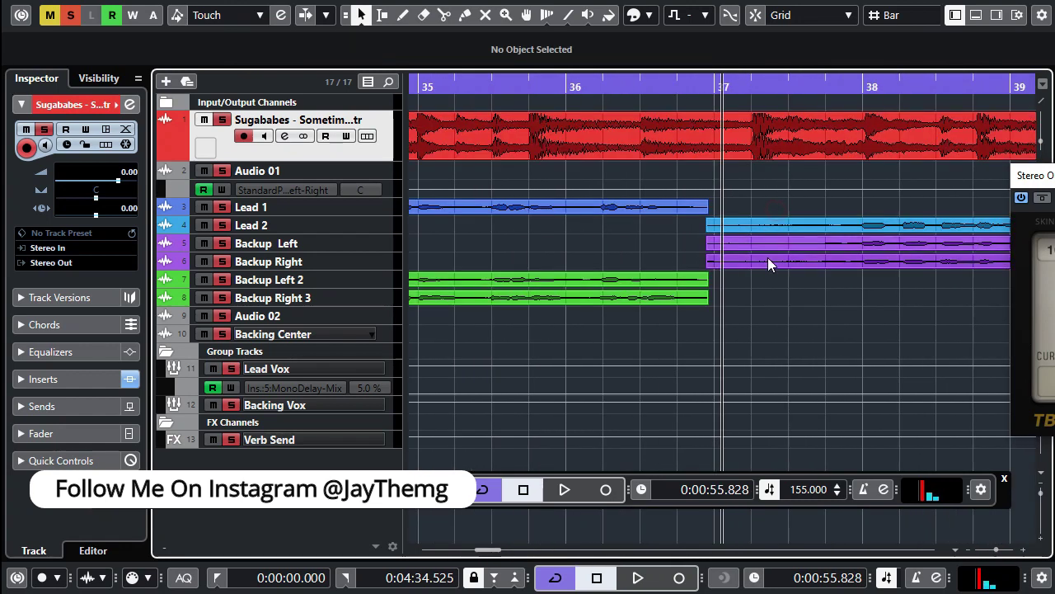
left_click_drag(803, 303, 803, 302)
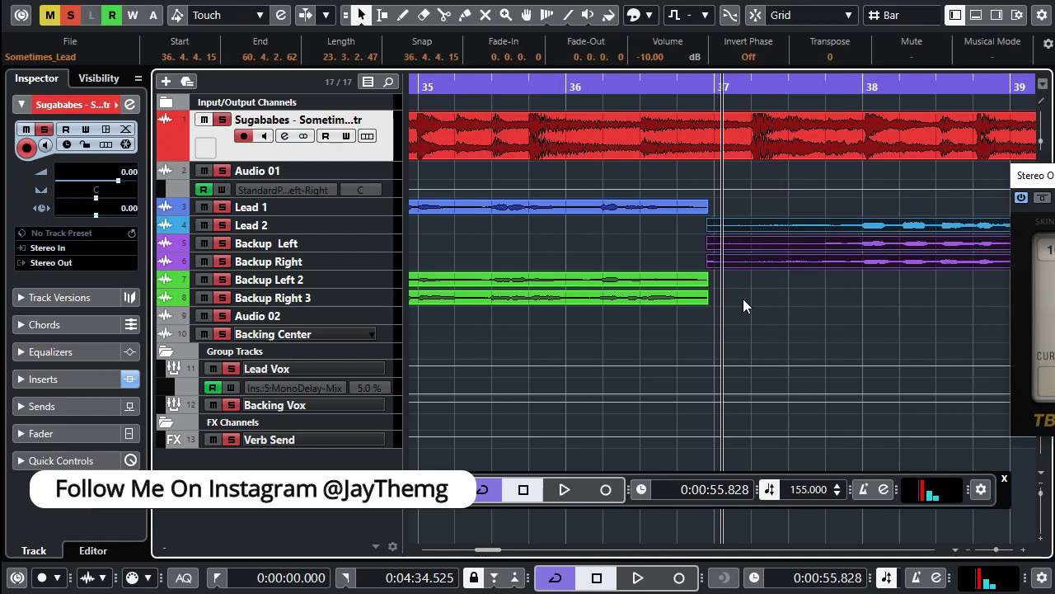
- Place the playhead at about 0:56.035, just before the instrumental's transient near bar 37, beat 2
left_click(697, 87)
left_click(743, 87)
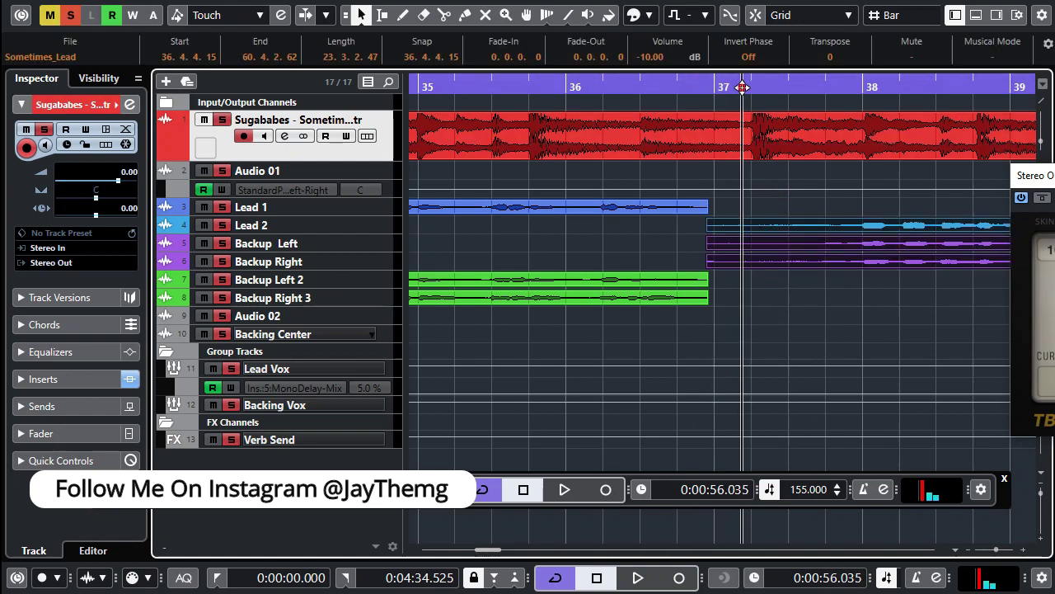
key("h")
key("h")
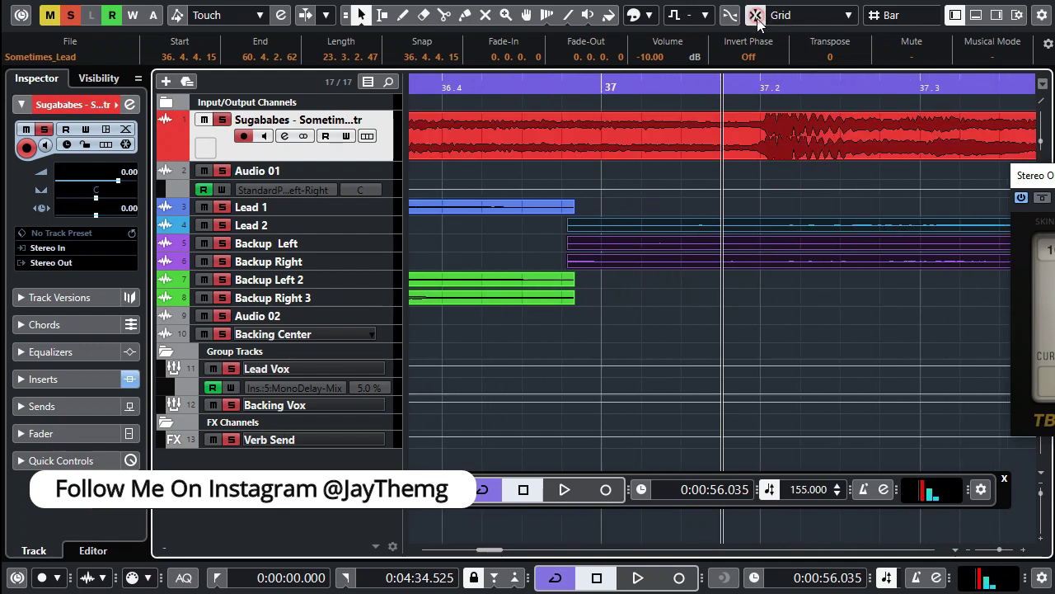
- Set the grid type to Use Quantize and trim the Lead 2, Backup Left and Backup Right events to start at 37.1.1.0
key("3")
key("g")
key("g")
key("g")
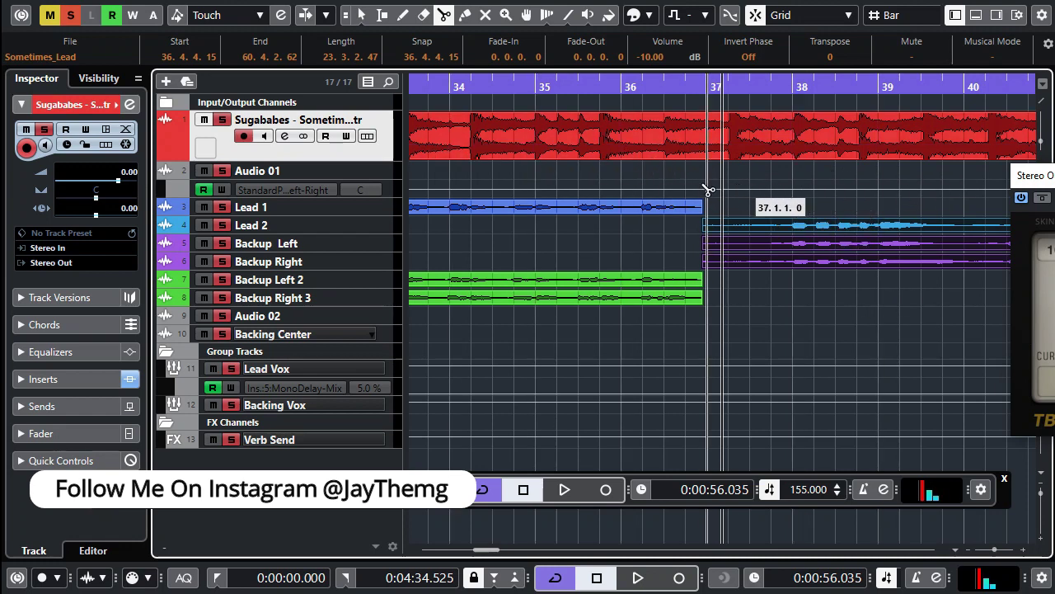
left_click(894, 15)
left_click(931, 74)
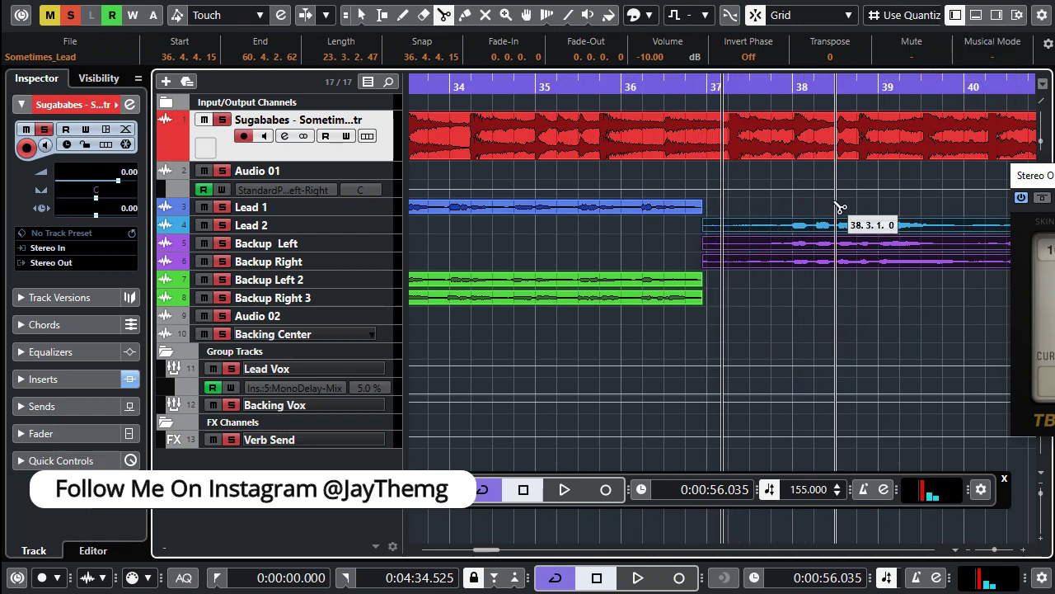
scroll(731, 235, "up", 5)
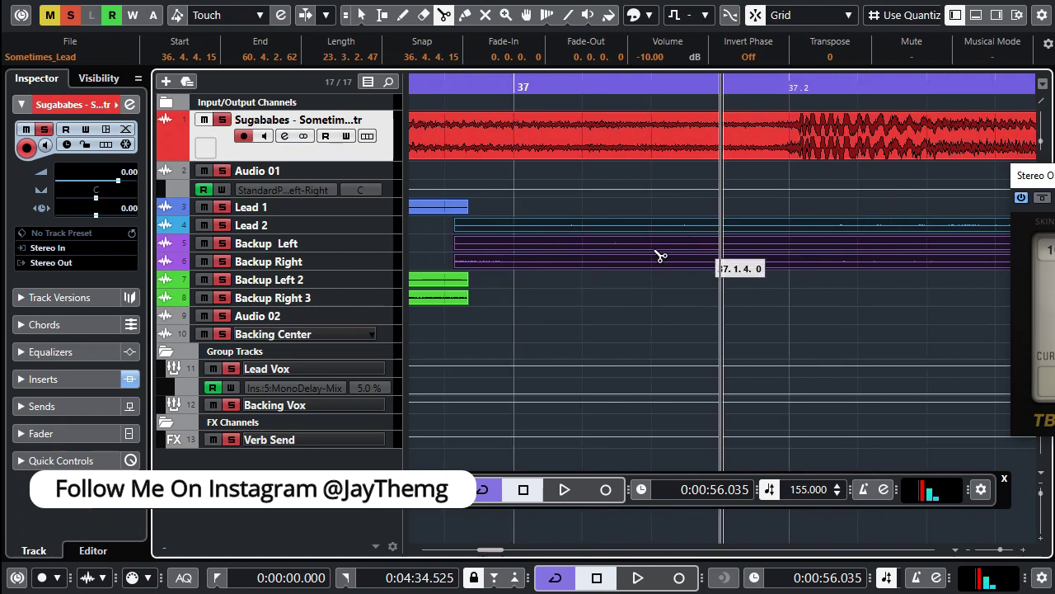
left_click(525, 226)
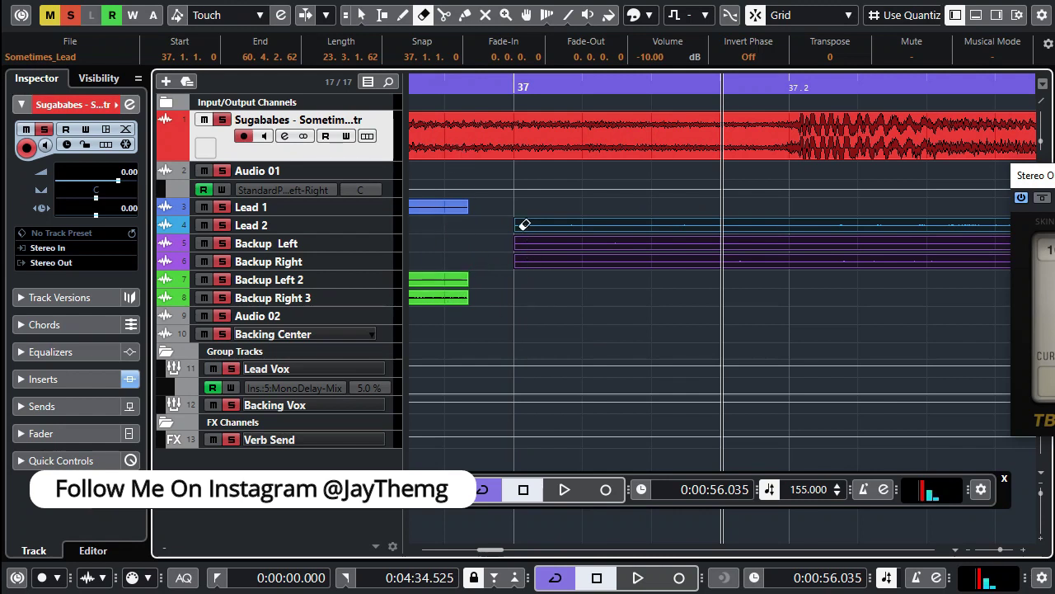
- Play the arrangement from about 0:00:48.870 to check how the Lead 2 and backup vocals enter after bar 37
key("g")
key("g")
key("g")
key("g")
key("g")
key("g")
key("g")
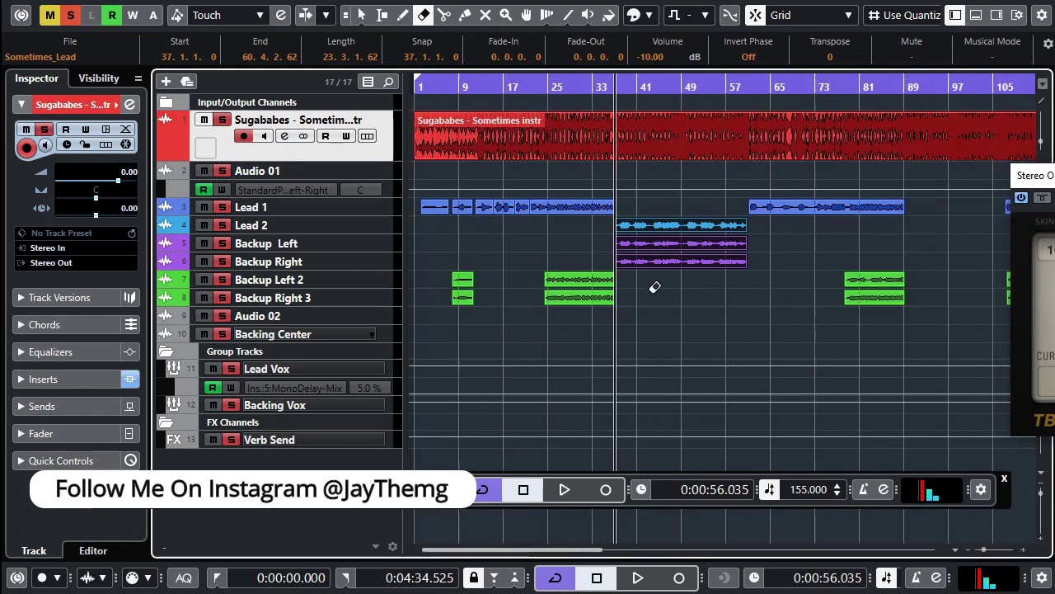
key("g")
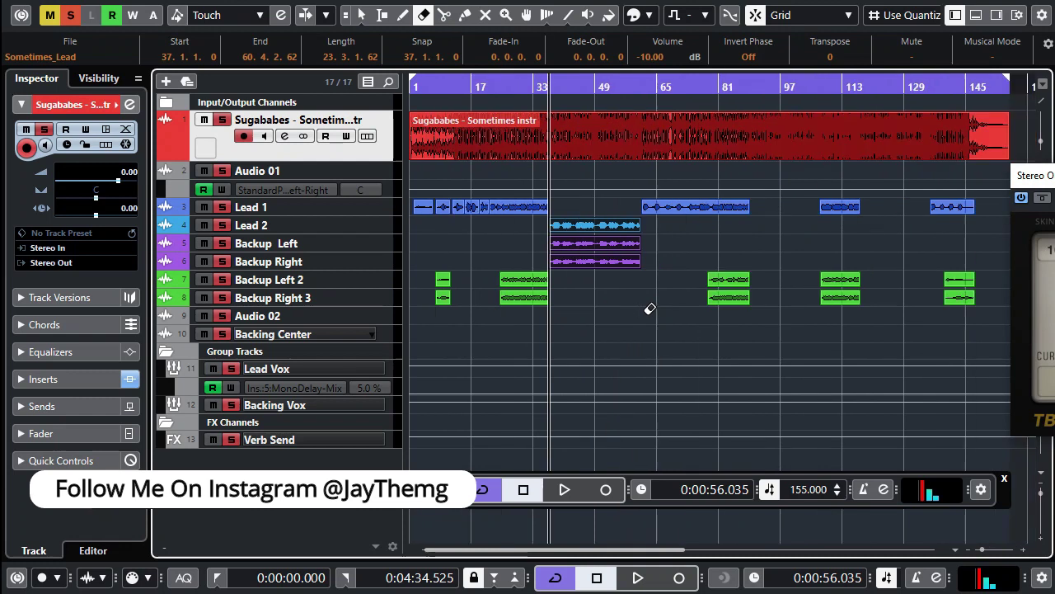
left_click(532, 88)
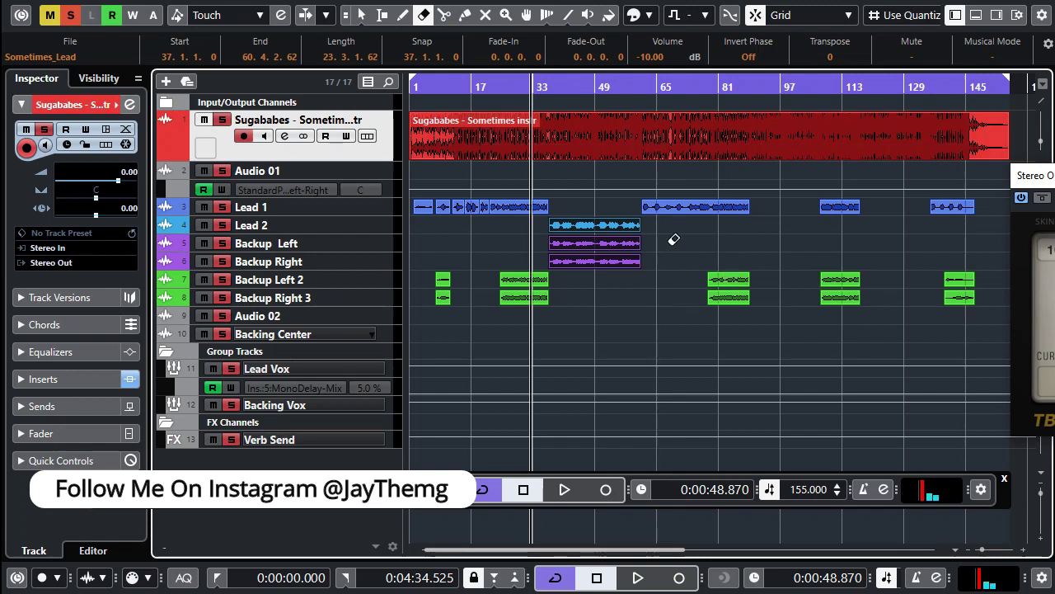
key("space")
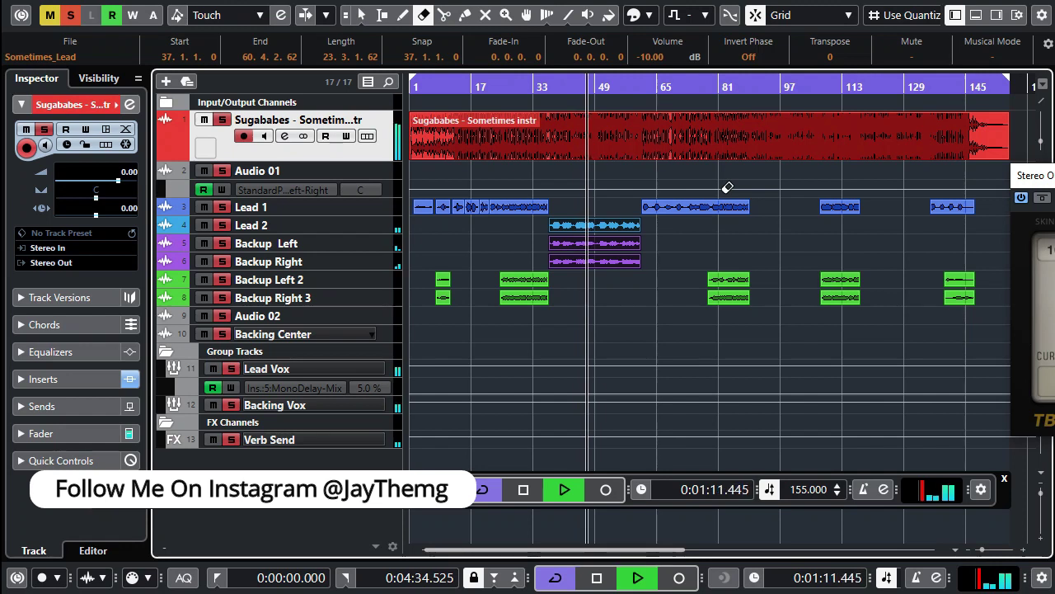
key("space")
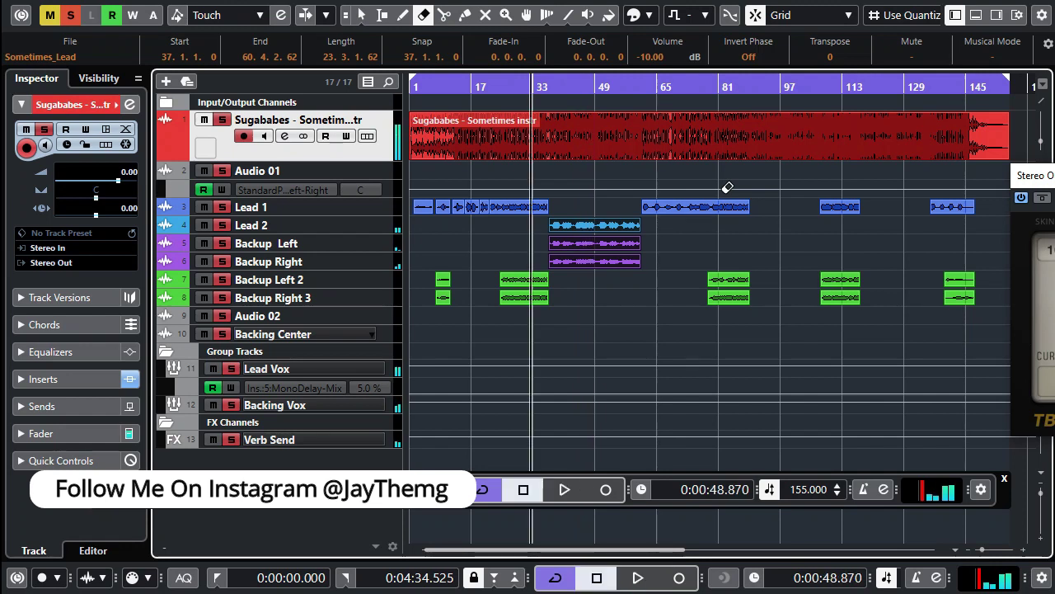
- Split the Lead 2, Backup Left and Backup Right events at 37.4.4.0 and erase the parts before the cut
key("h")
key("h")
key("h")
key("h")
key("h")
key("h")
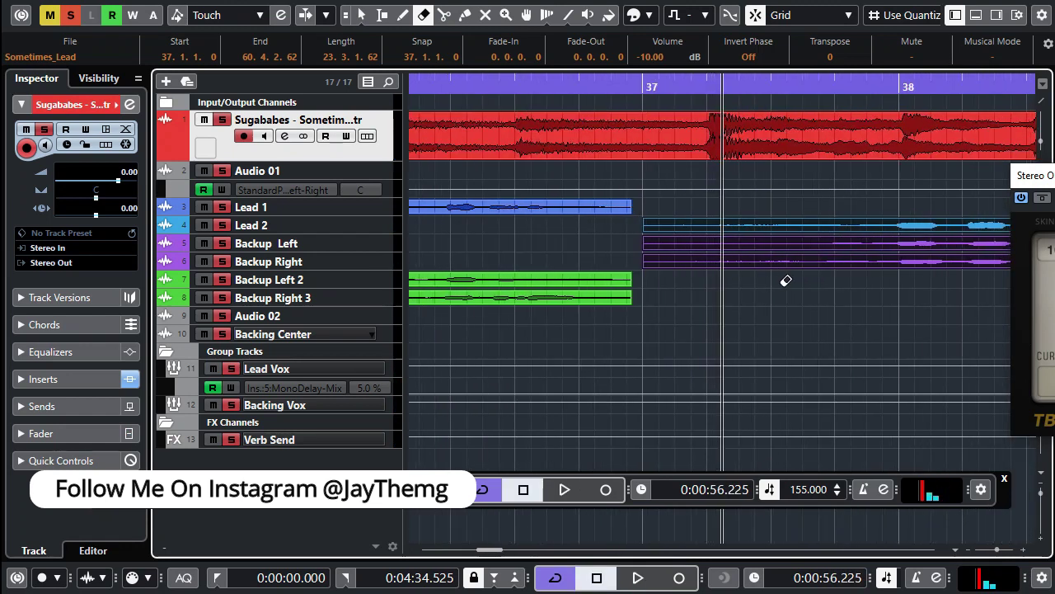
left_click(445, 17)
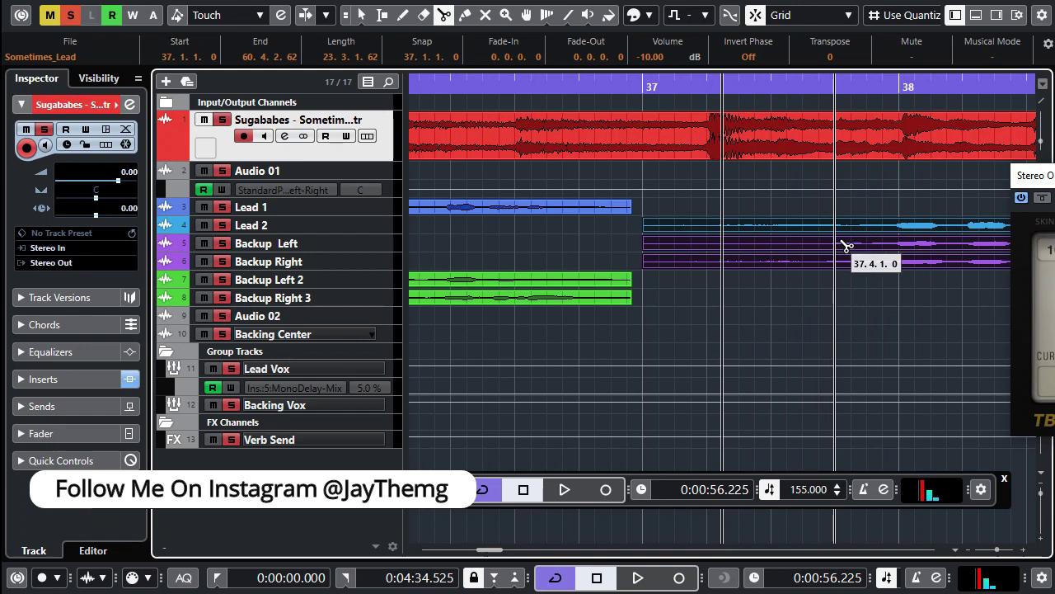
left_click(886, 241)
key("5")
left_click(825, 221)
left_click(823, 241)
left_click(823, 262)
key("1")
key("shift+f")
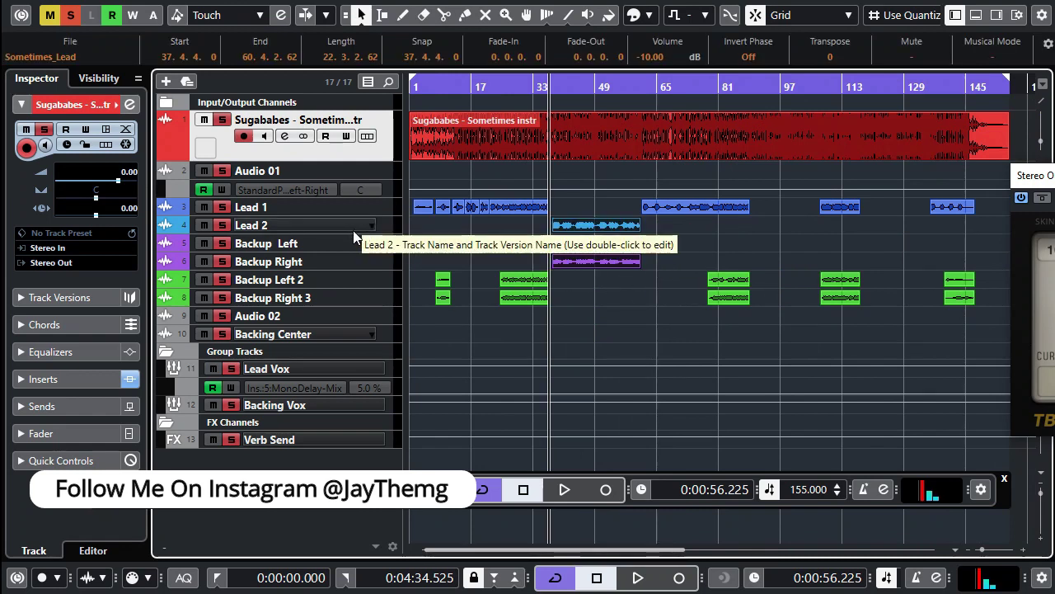
- Select the Lead 2 track and place the playhead at about 0:02:19.955, near bar 89
left_click(319, 225)
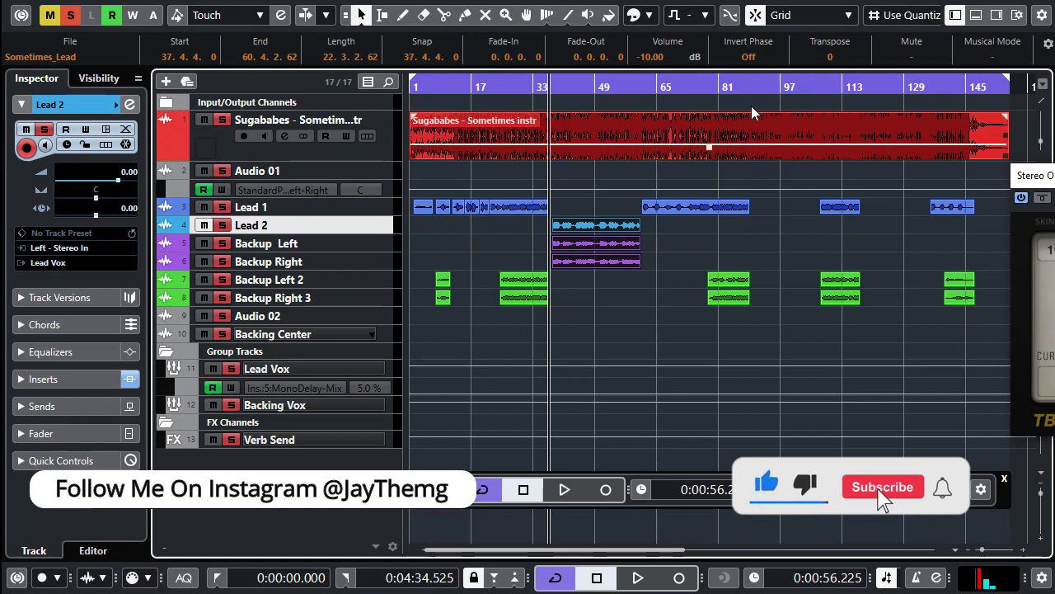
left_click(736, 88)
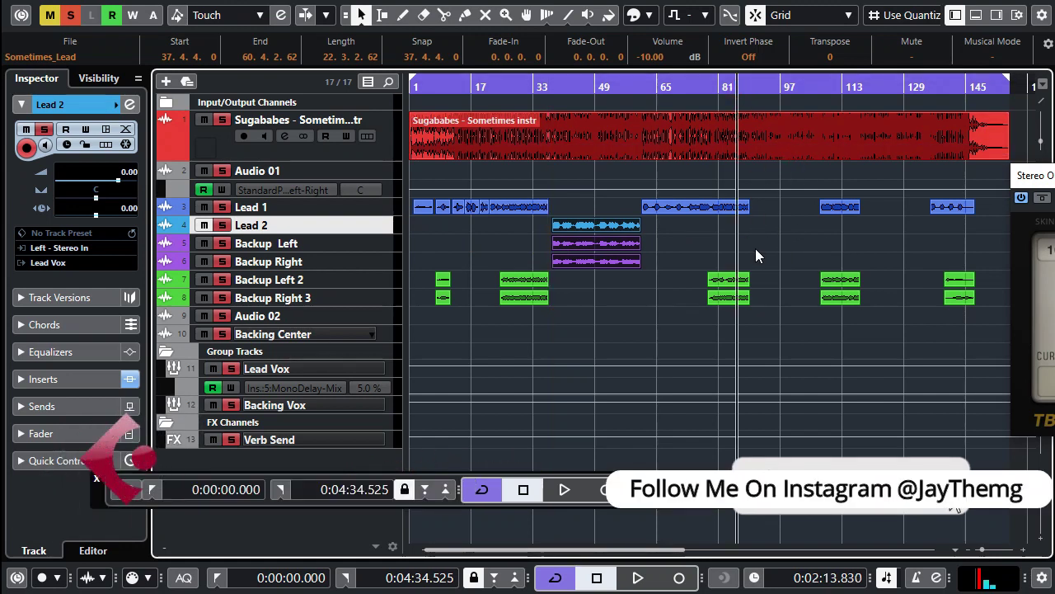
scroll(819, 148, "up", 1)
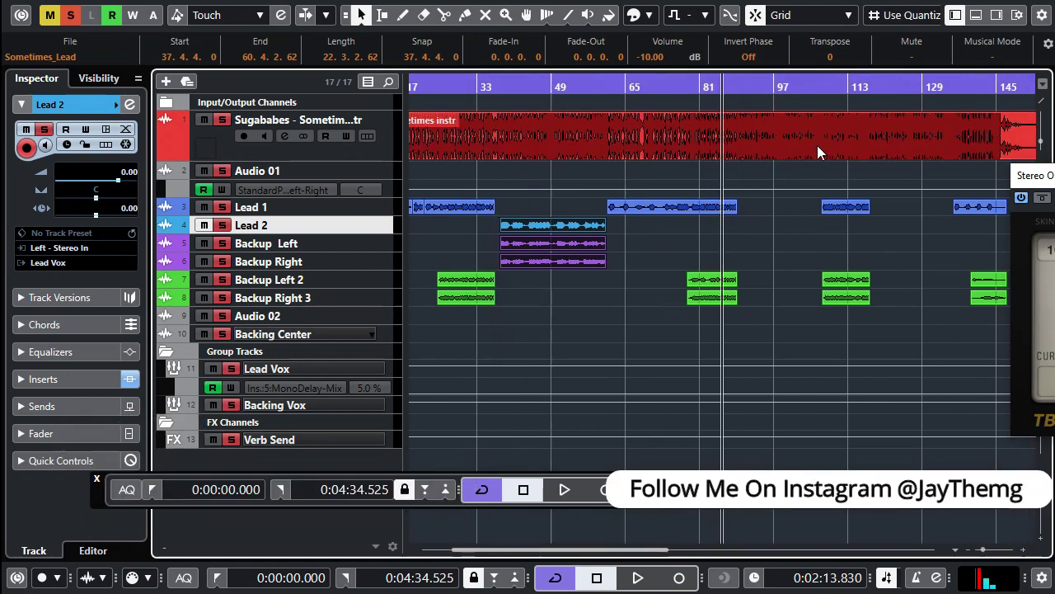
scroll(819, 148, "up", 3)
left_click_drag(746, 87, 766, 229)
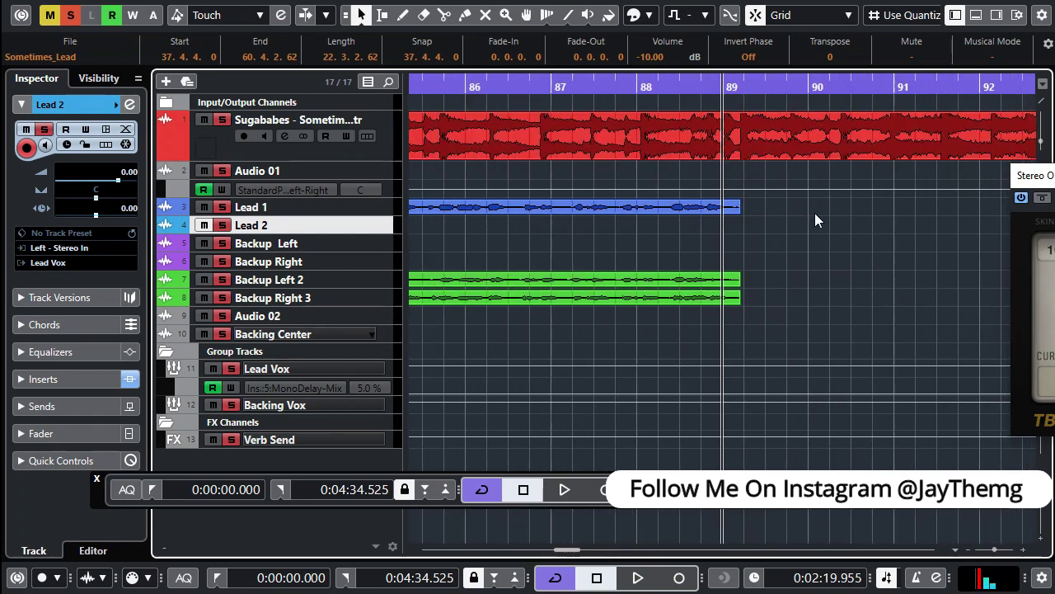
- Audition the transition from about 0:02:18.580 and paste the copied Lead 2 and backup events at 89.4.1.0
left_click(658, 86)
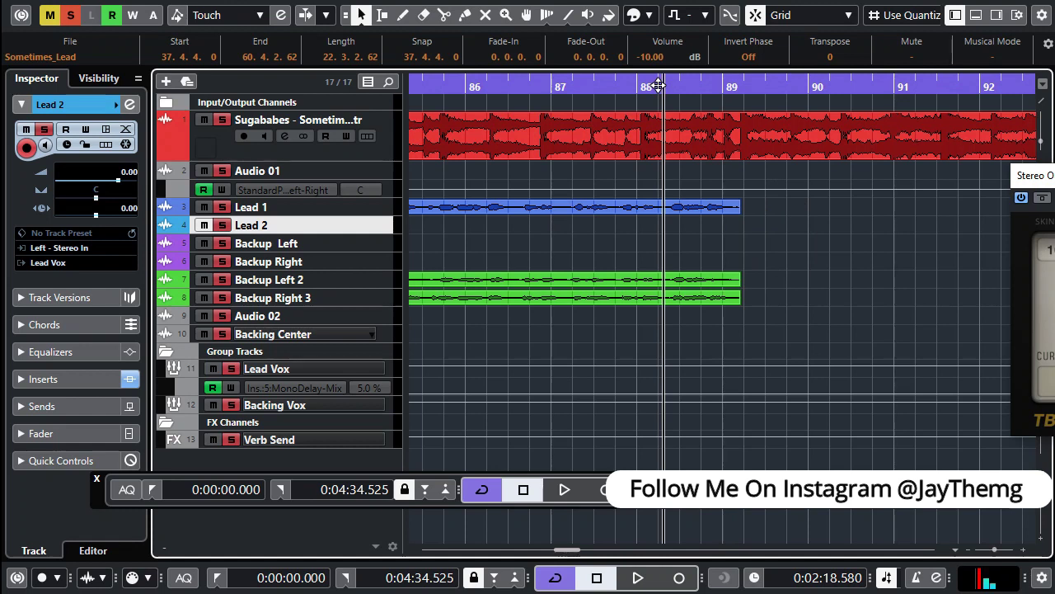
key("space")
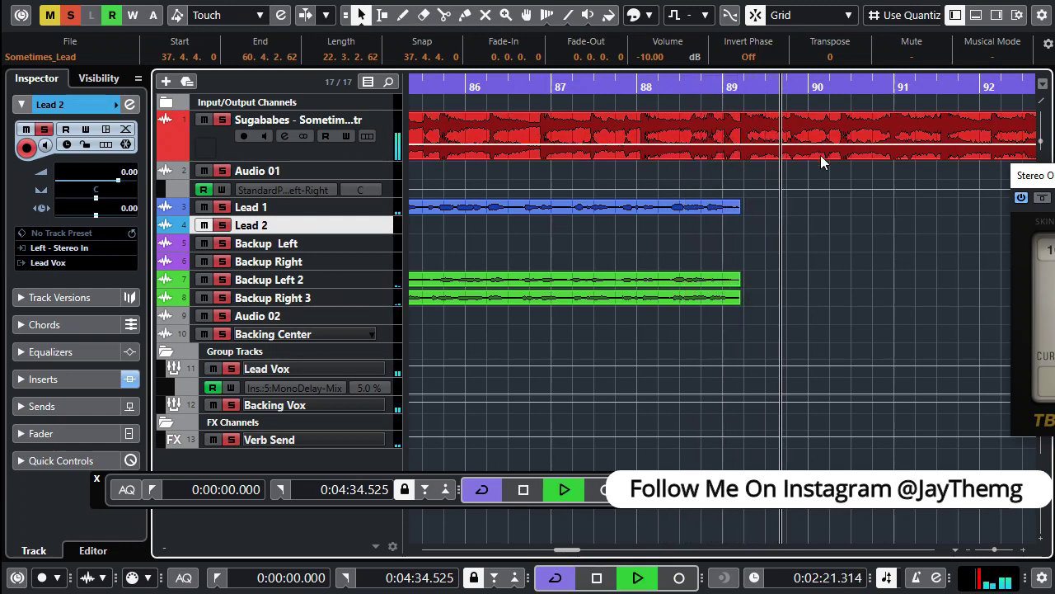
key("space")
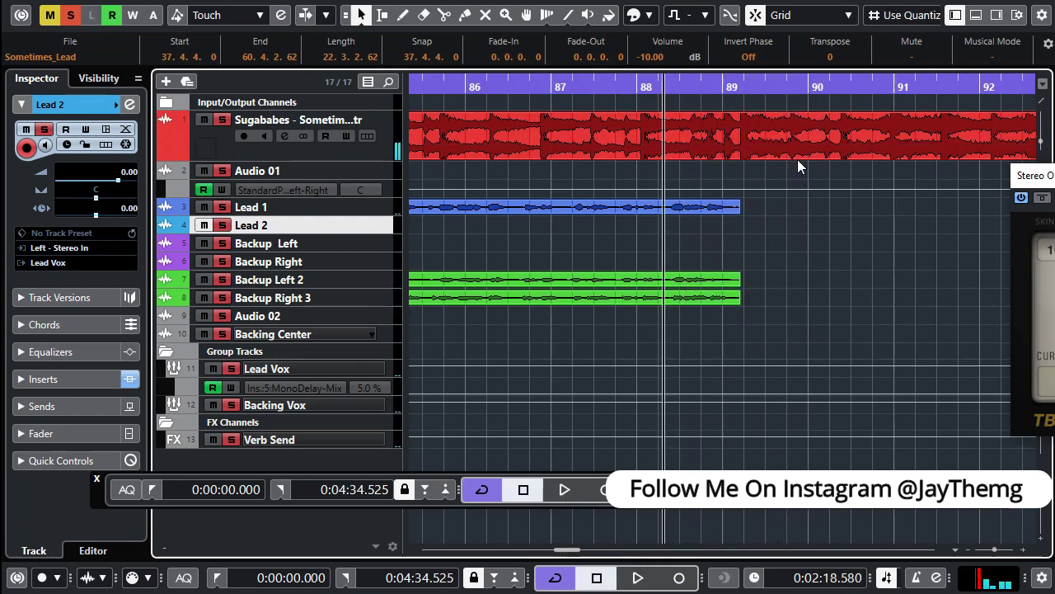
left_click(786, 88)
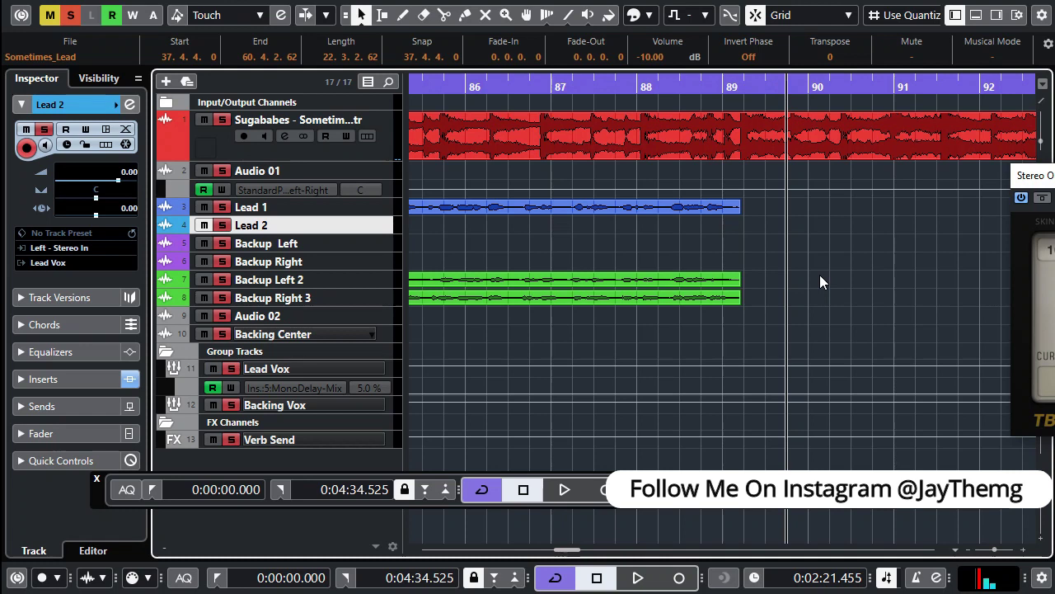
key("ctrl+v")
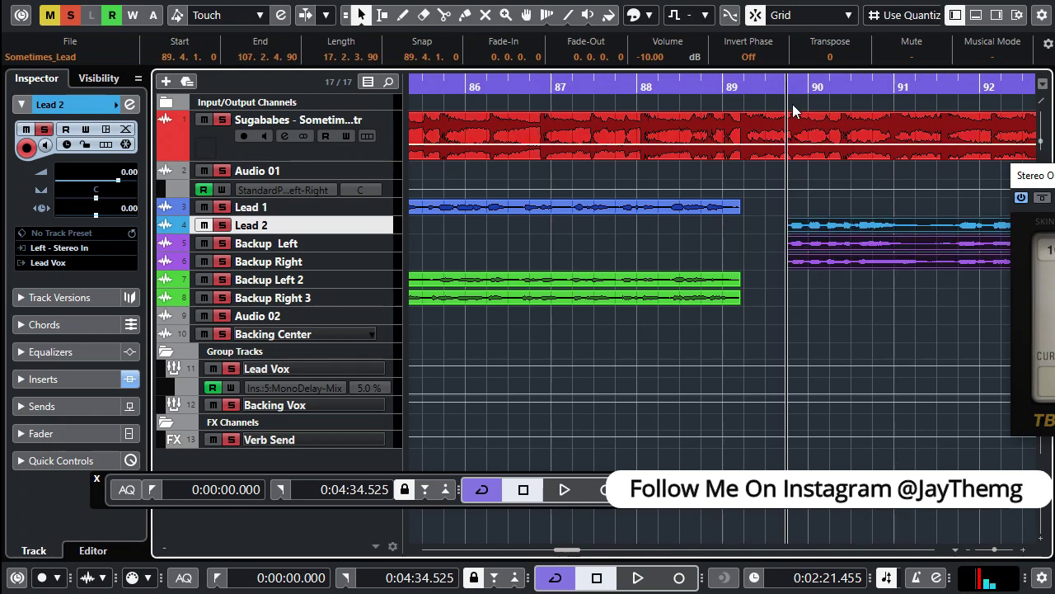
- Try the pasted vocal events at 89.3.4.0 and play the transition after bar 89 to check their timing
left_click_drag(778, 91, 855, 225)
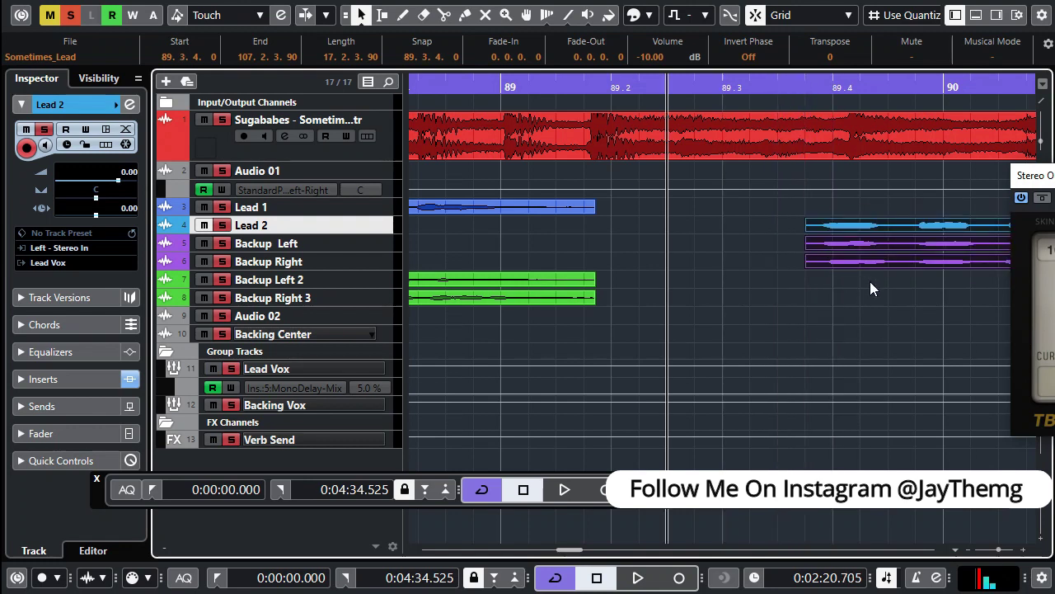
key("space")
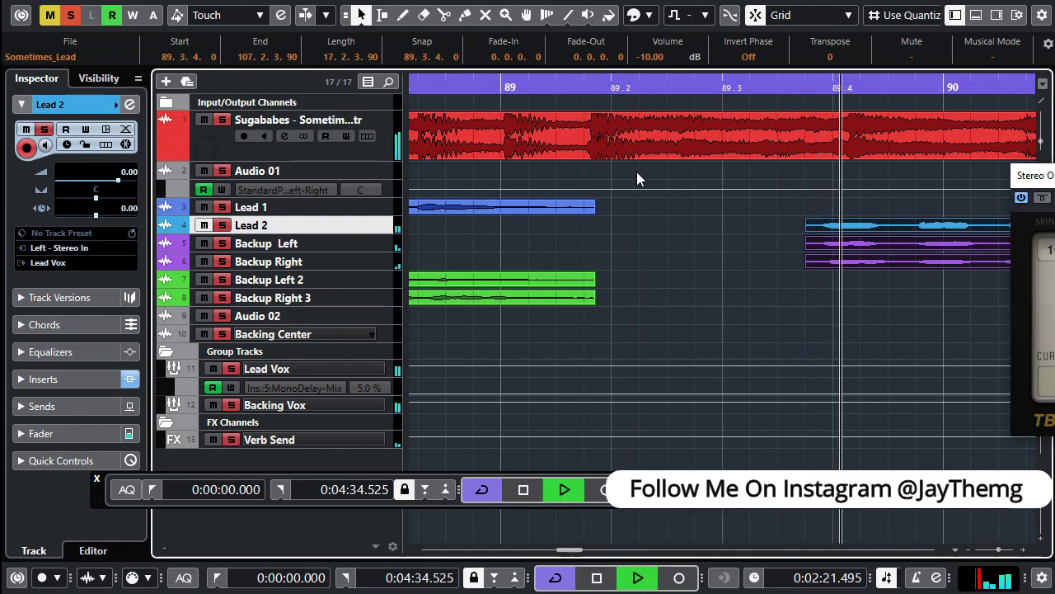
key("space")
key("space")
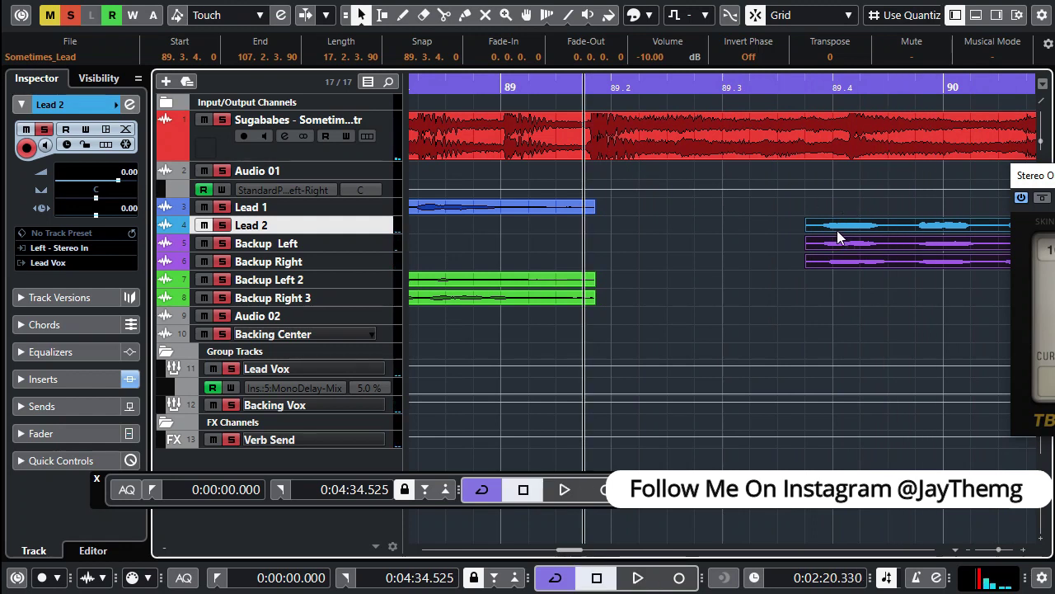
- Move the pasted vocal events to 89.4.1.0 and play the section from about 0:02:20.330
left_click_drag(833, 228, 852, 227)
key("space")
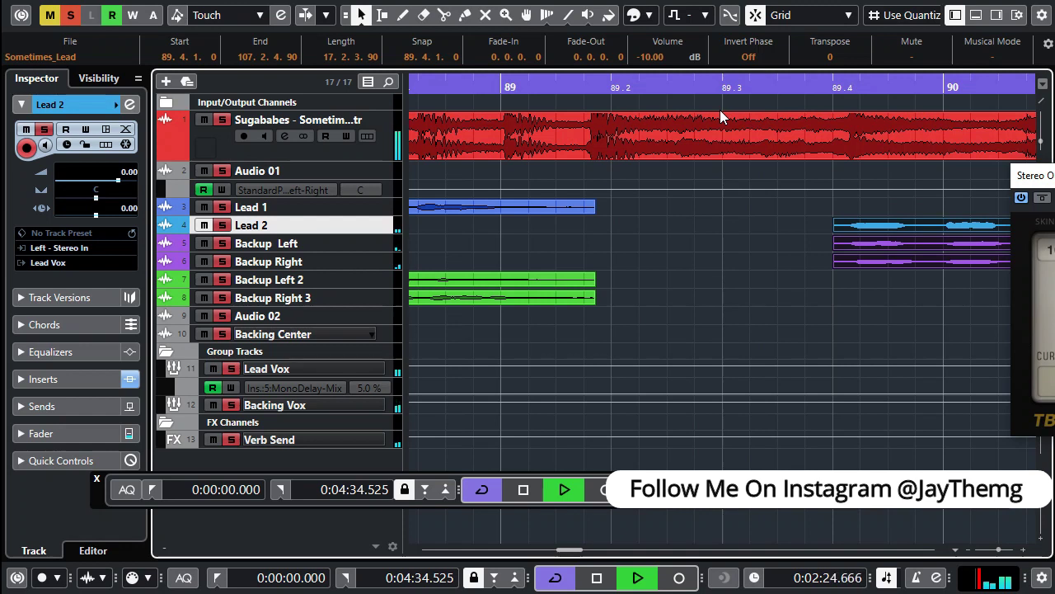
key("g")
key("g")
key("g")
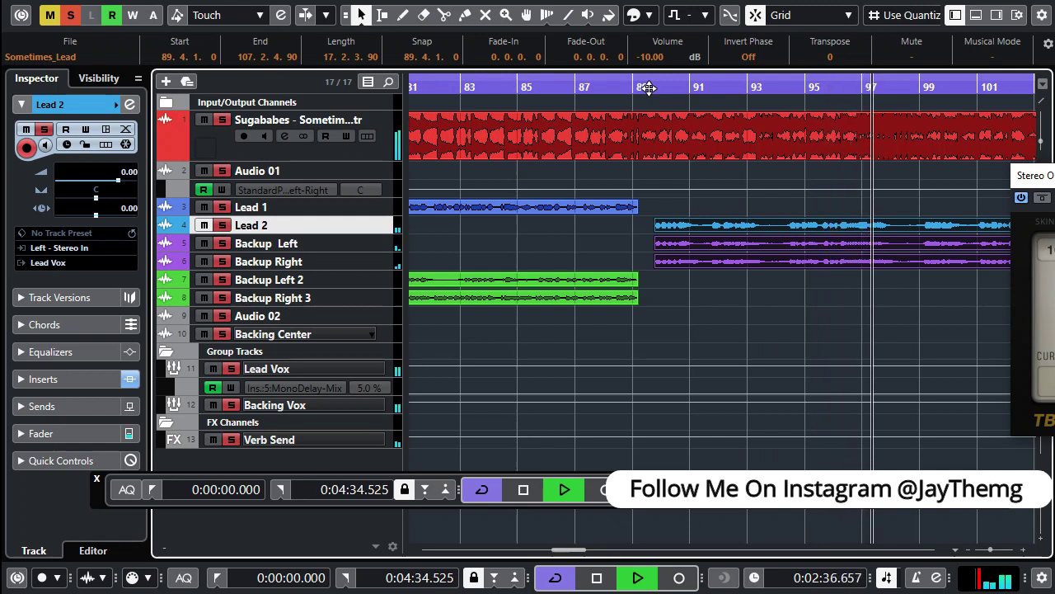
key("space")
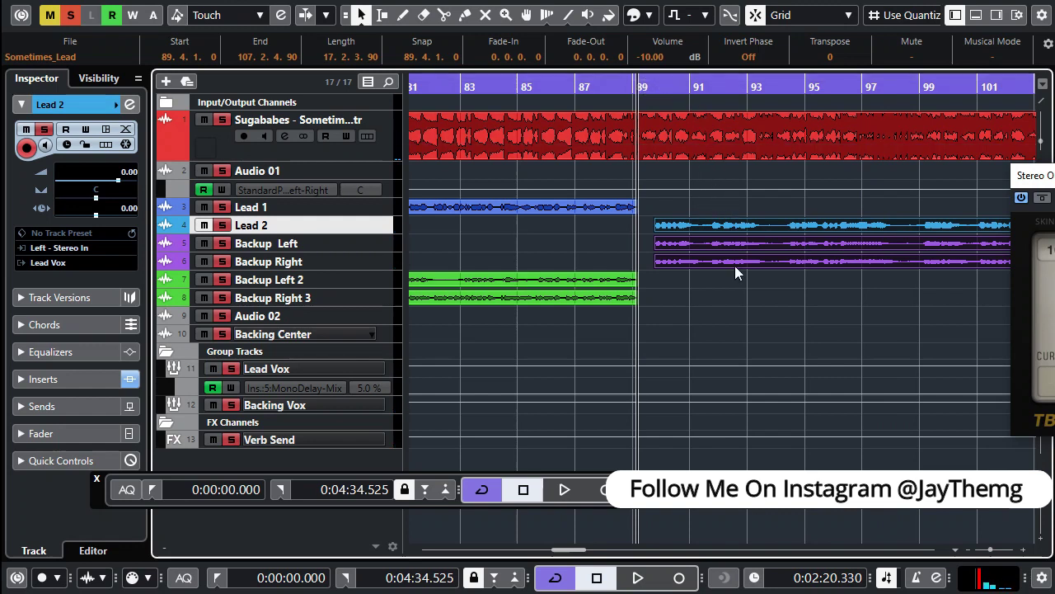
- Try the pasted vocal events at 89.4.2.0 and play them from about 0:02:21.205
scroll(685, 237, "down", 3)
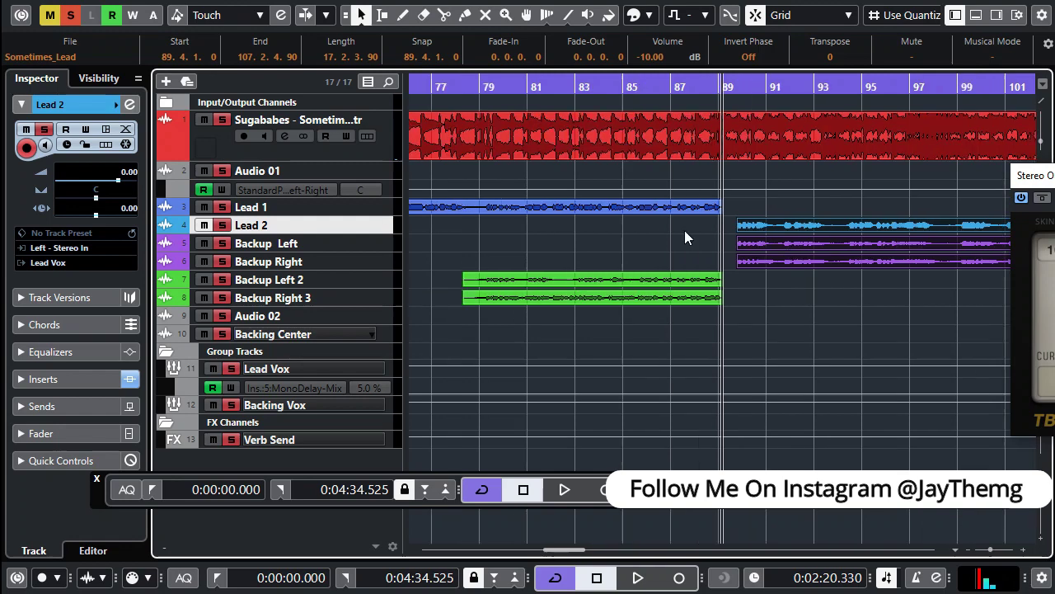
left_click_drag(737, 85, 816, 244)
key("h")
key("h")
key("h")
key("h")
key("h")
left_click_drag(559, 224, 643, 232)
key("g")
key("g")
key("g")
key("g")
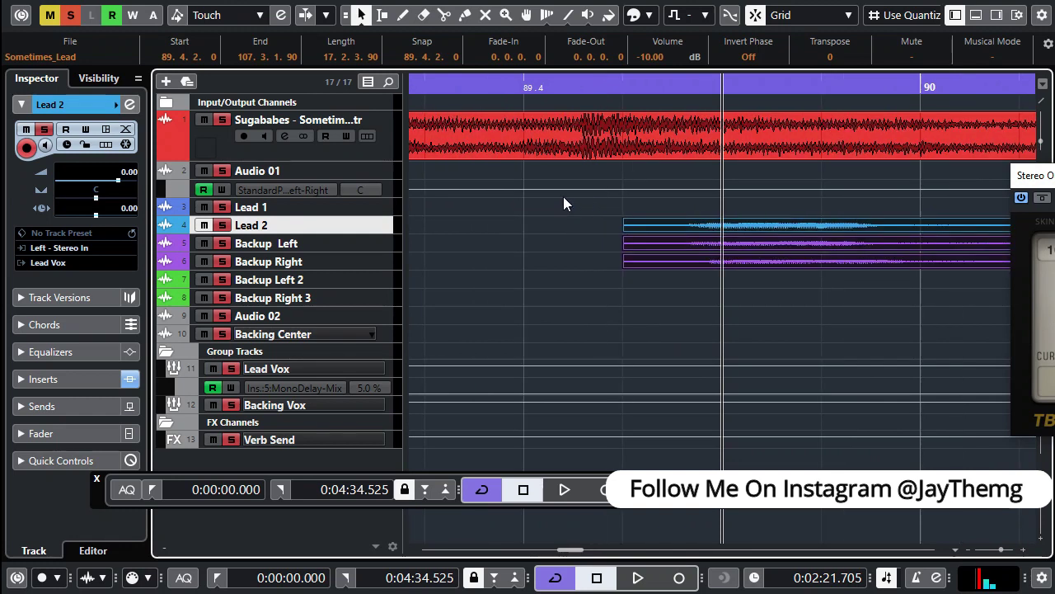
left_click(646, 88)
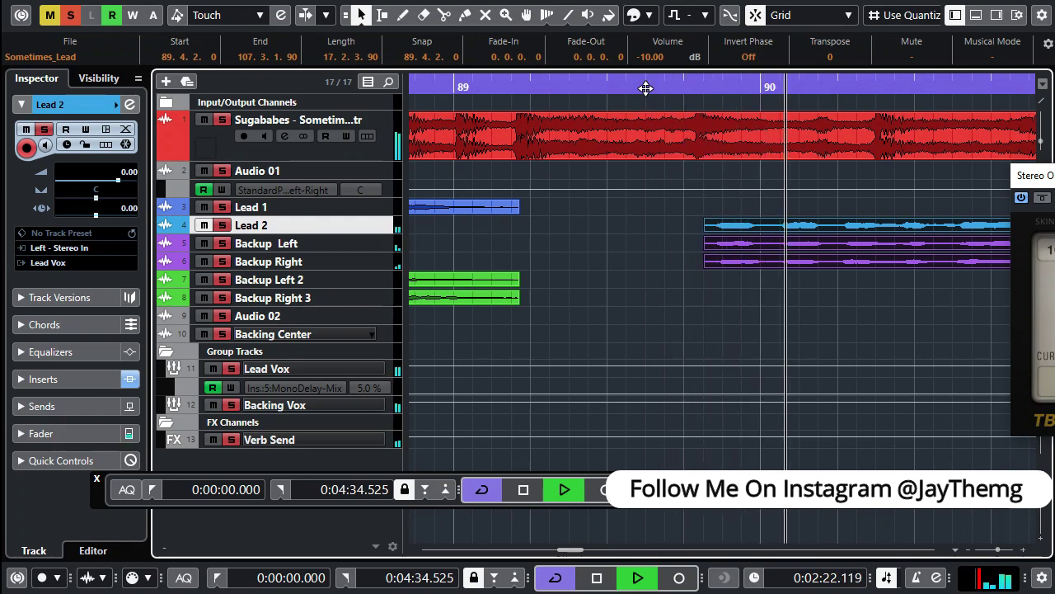
key("space")
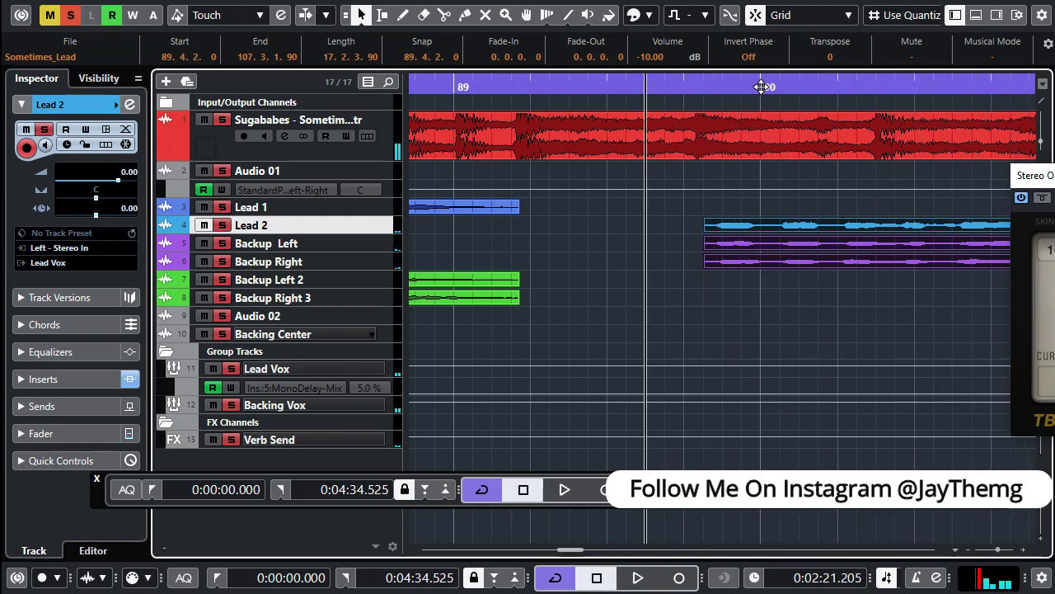
- Try the pasted vocal events at 89.3.4.0 and listen to their entry before bar 90
left_click_drag(755, 223, 714, 225)
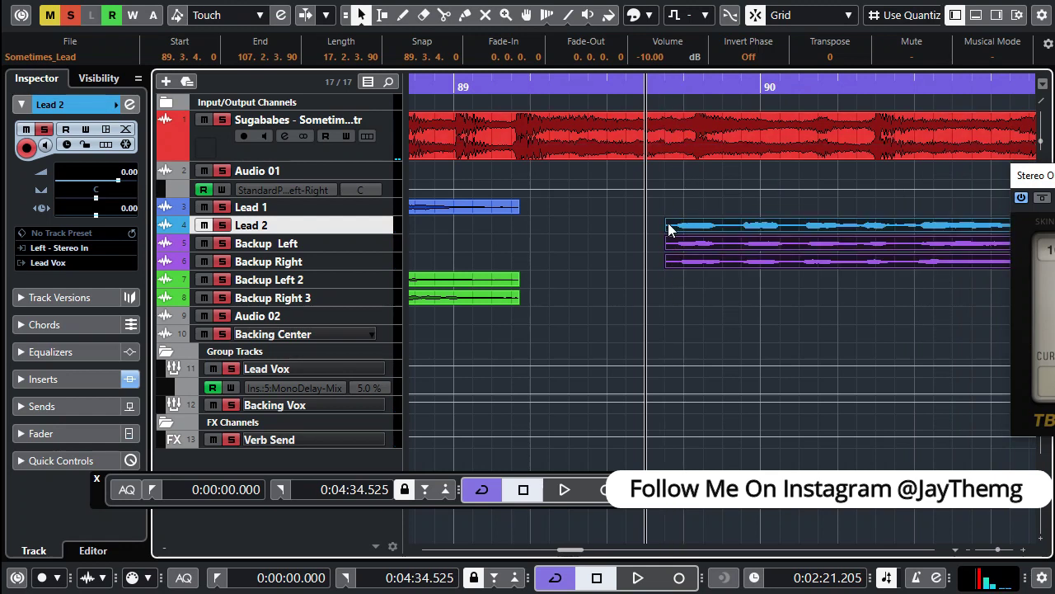
key("space")
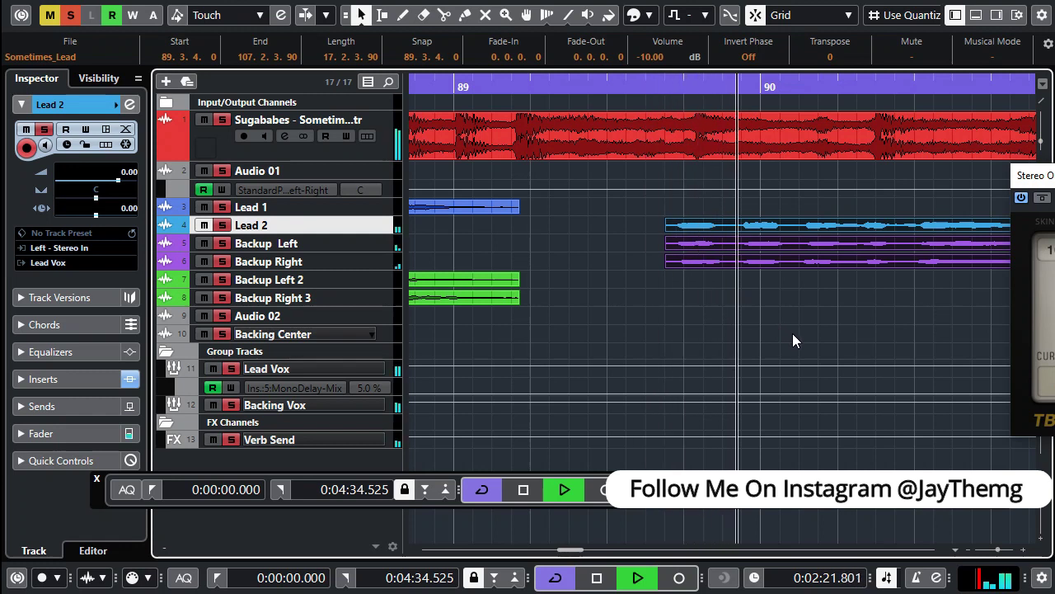
key("space")
- Move the pasted Lead 2 and backup events to 89.4.1.0 and play their entry from about 0:02:21.205
left_click_drag(684, 226, 703, 224)
key("space")
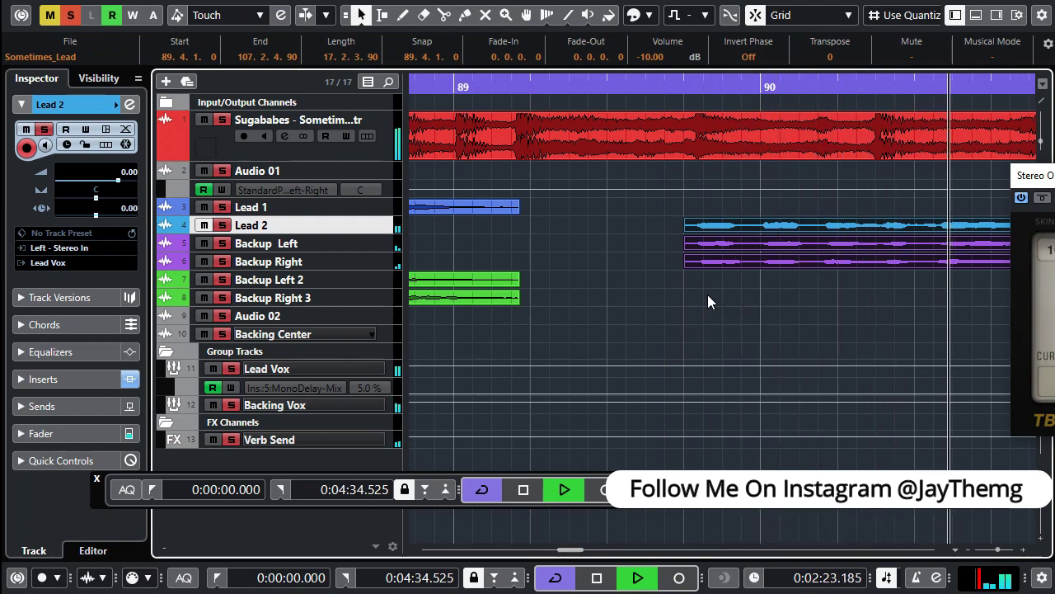
key("space")
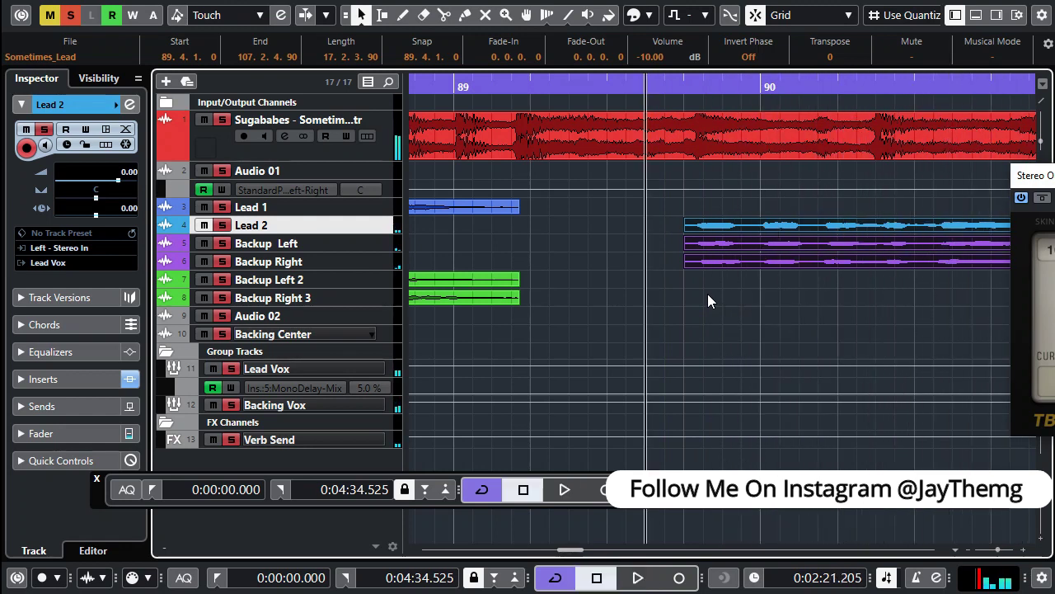
- Play the end of the Lead 1 and green backup events from about 0:03:14.080, near bar 116
key("shift+f")
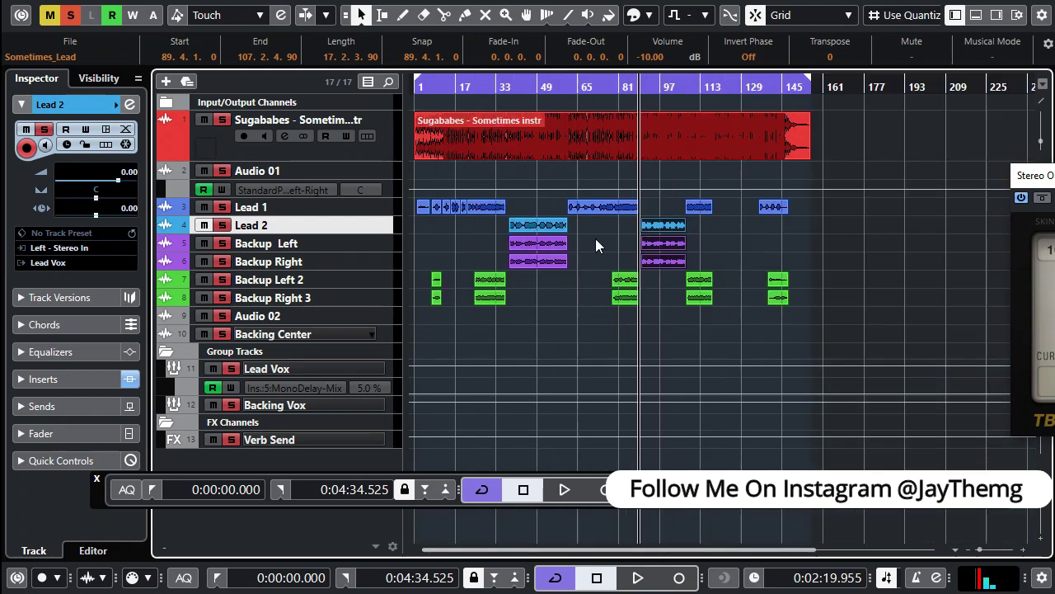
left_click(711, 88)
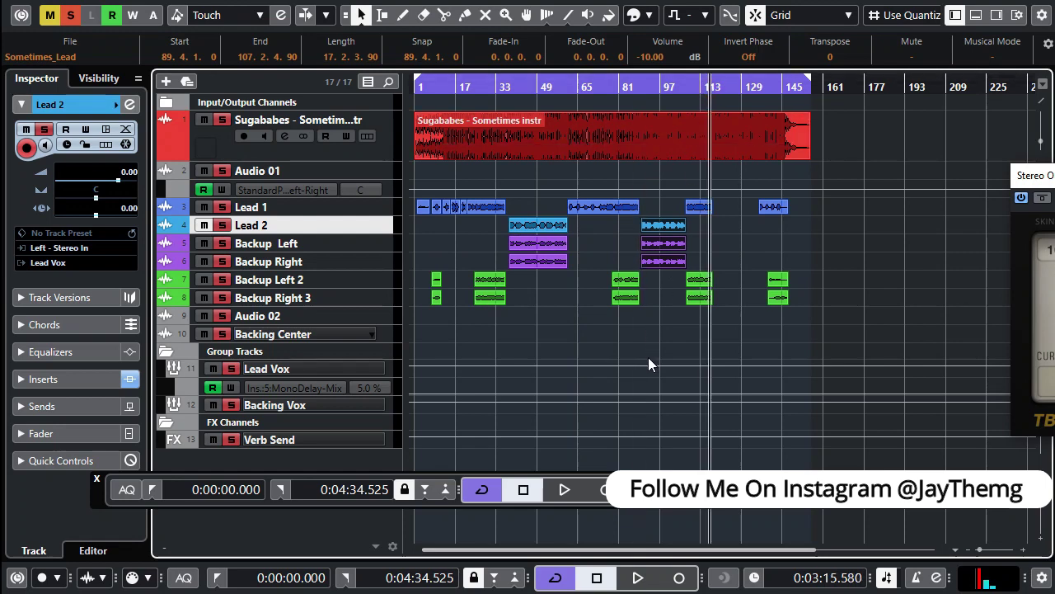
key("h")
key("h")
key("h")
key("h")
key("h")
key("h")
key("h")
key("h")
key("h")
key("h")
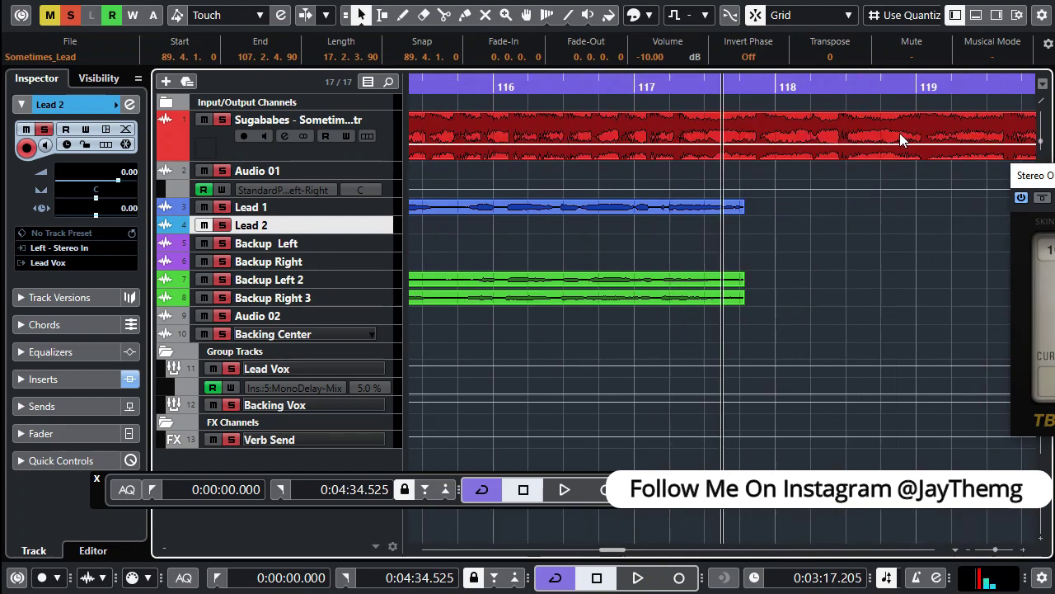
key("g")
key("g")
key("g")
key("g")
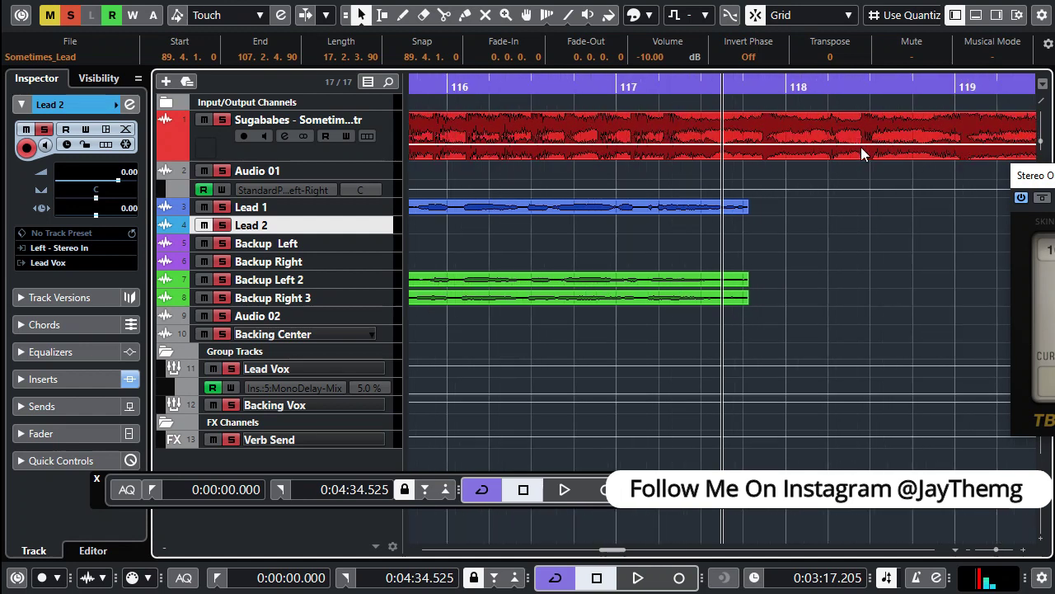
key("space")
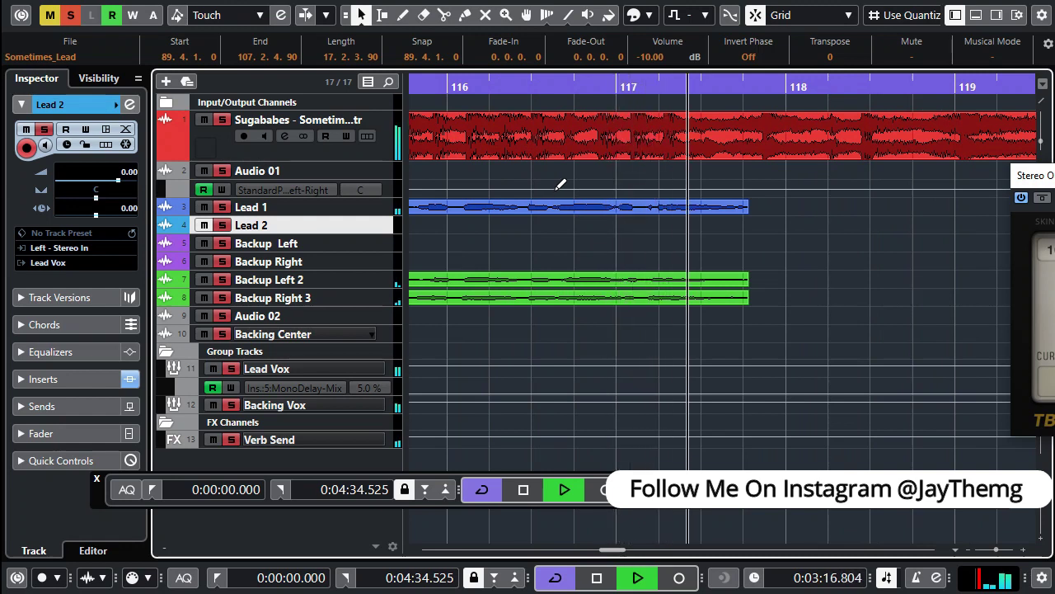
key("space")
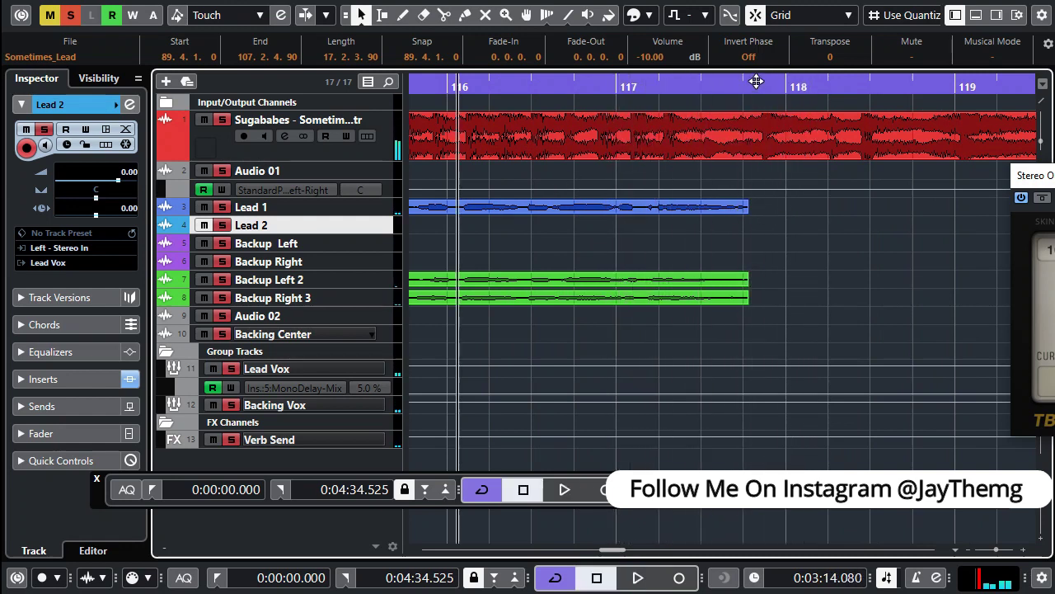
- Paste the copied Lead 2 and backup events at 117.4.3.0 and play their entry before bar 118
left_click(760, 85)
left_click(760, 85)
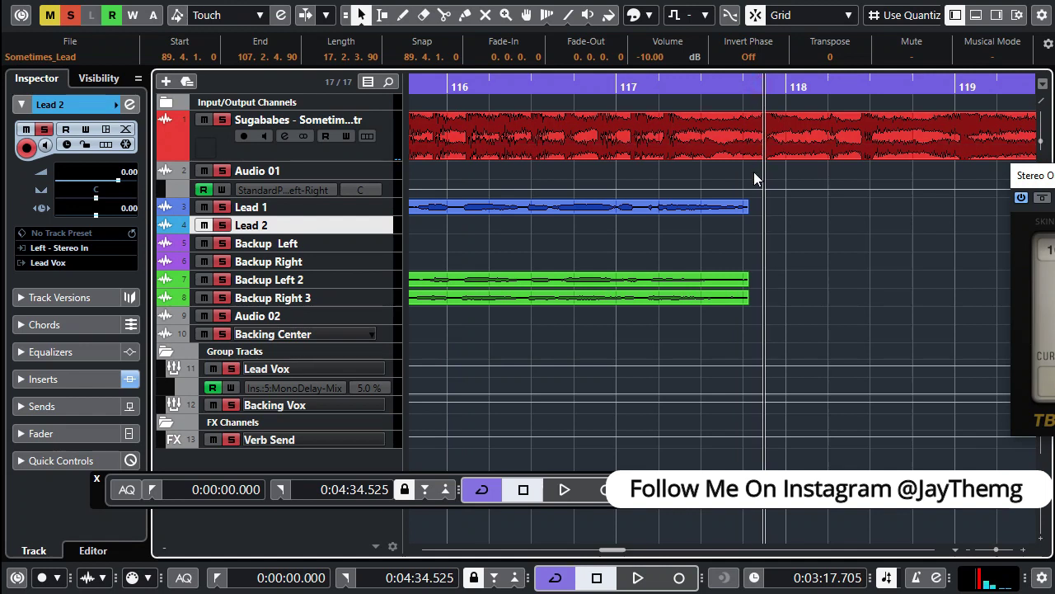
key("ctrl+v")
left_click(742, 94)
key("h")
key("h")
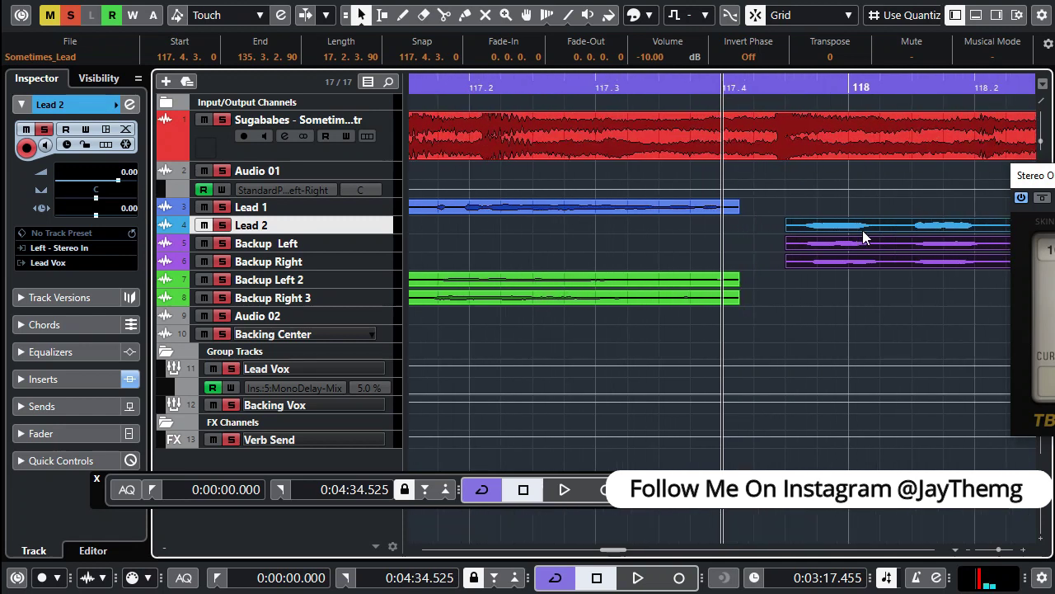
key("h")
key("space")
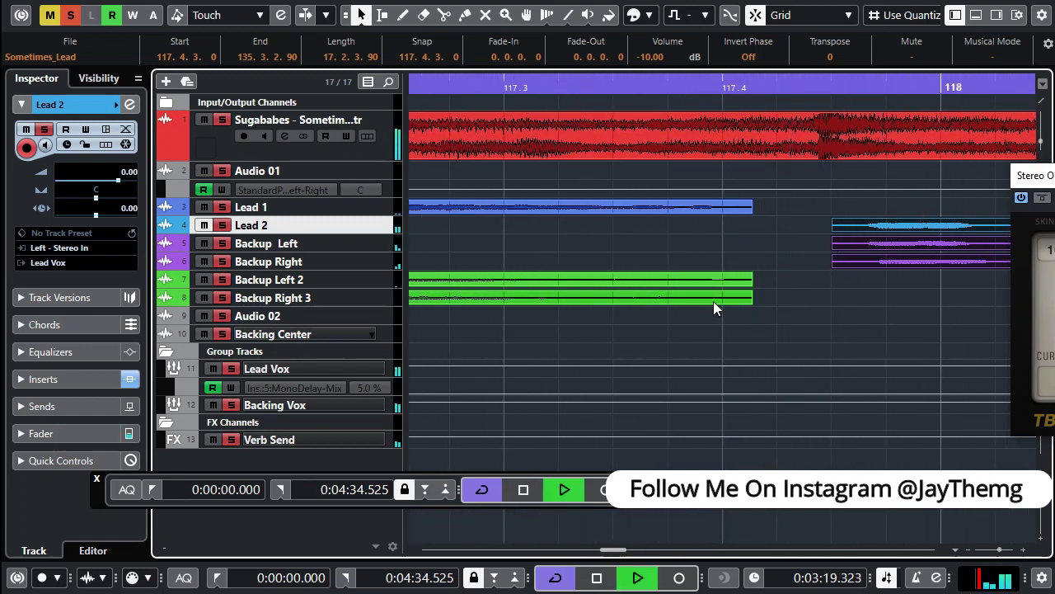
key("space")
- Move the pasted Lead 2 and backup events to 117.4.2.0 and play from about 0:03:16.955
left_click_drag(888, 226, 834, 228)
key("space")
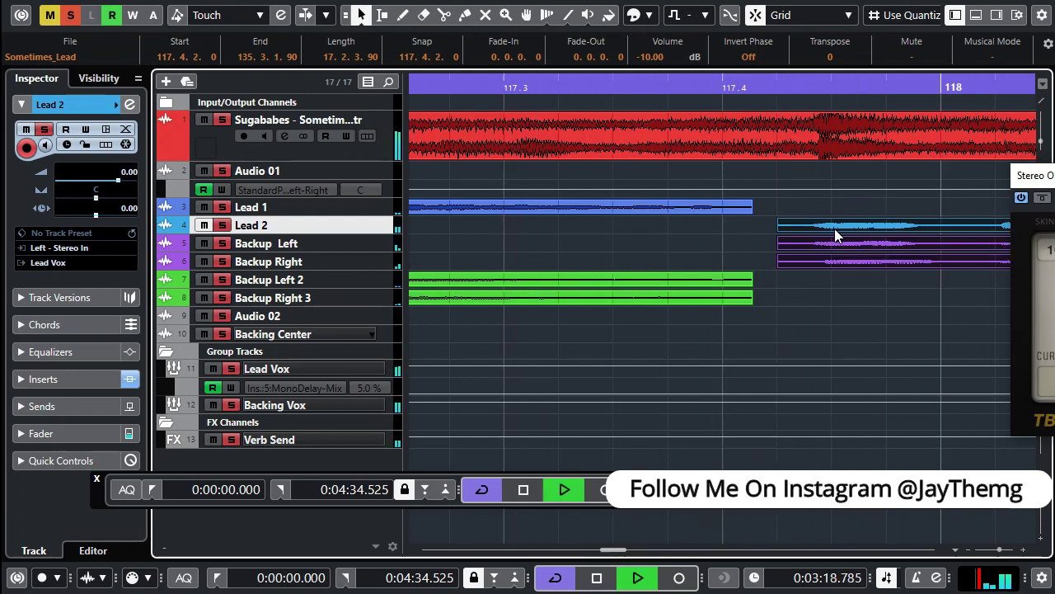
key("space")
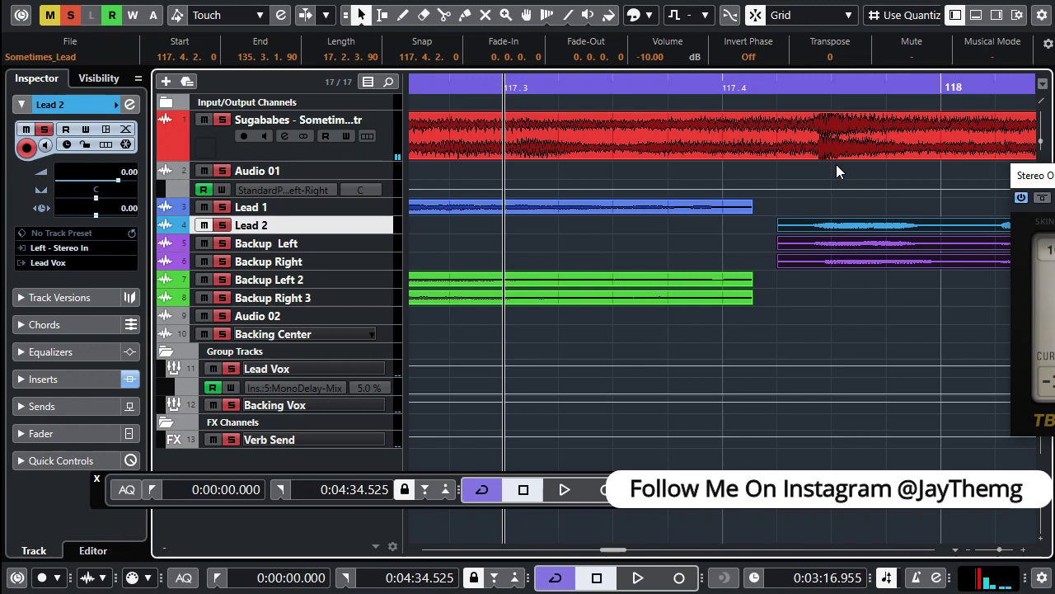